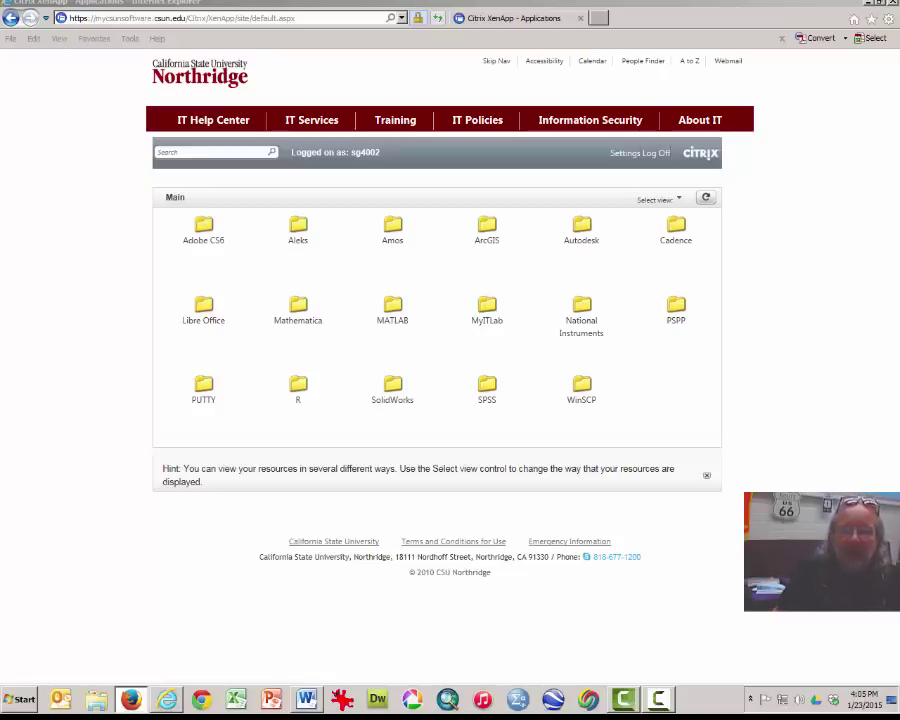
# Launch ArcMap from the ArcGIS folder of the Citrix portal and allow the Citrix program to run.
pyautogui.click(487, 312)
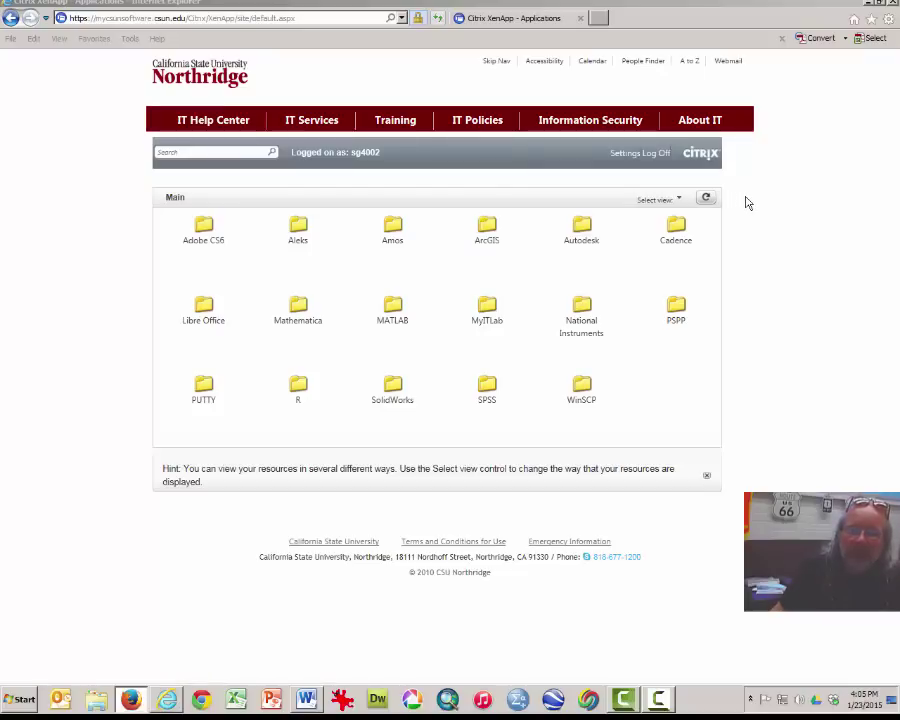
pyautogui.click(490, 240)
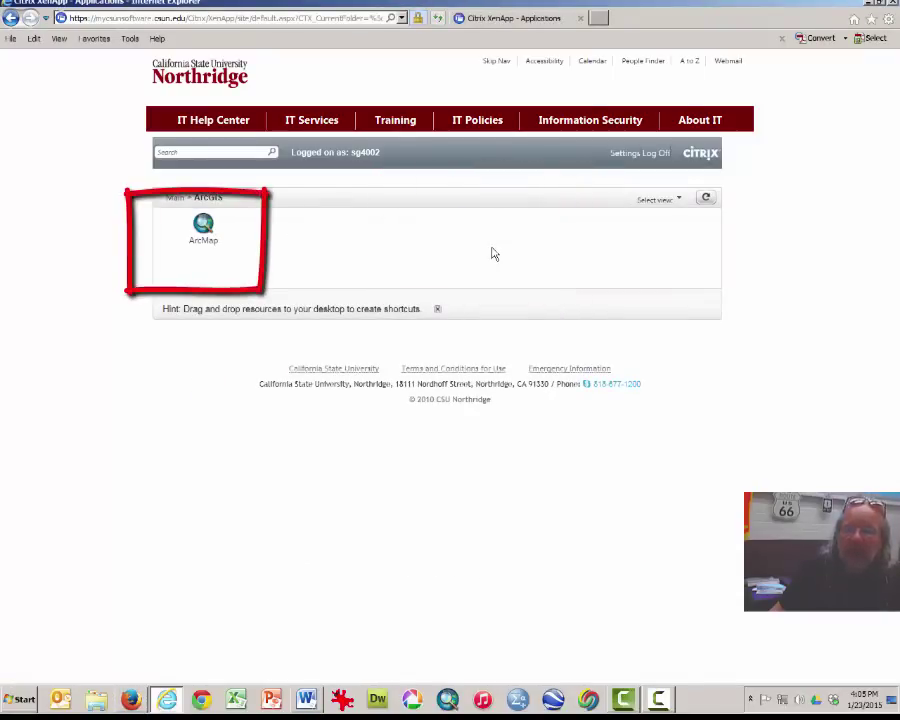
pyautogui.click(203, 250)
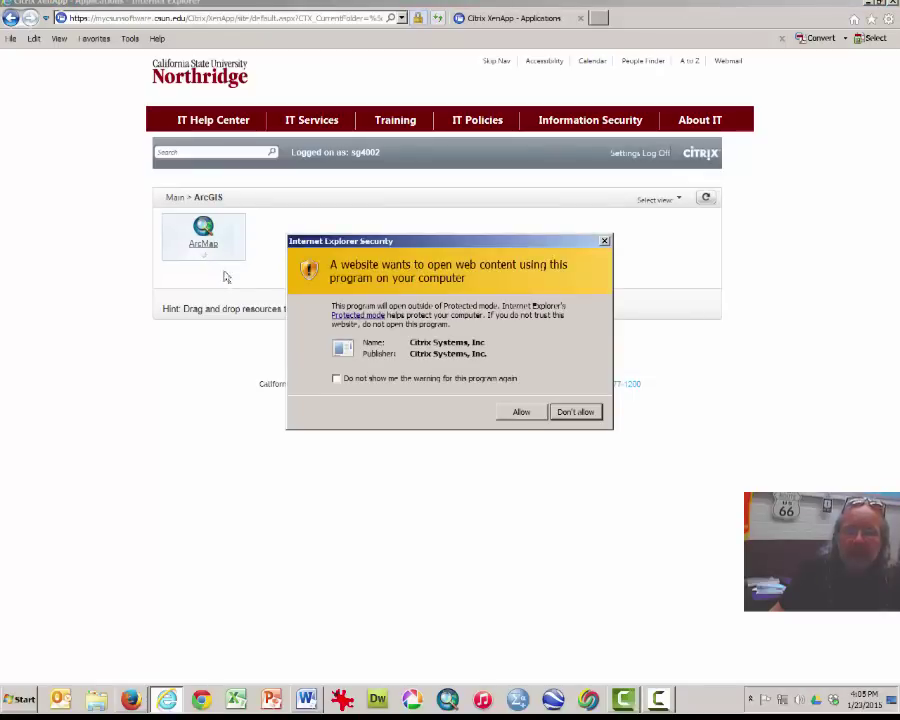
pyautogui.click(524, 414)
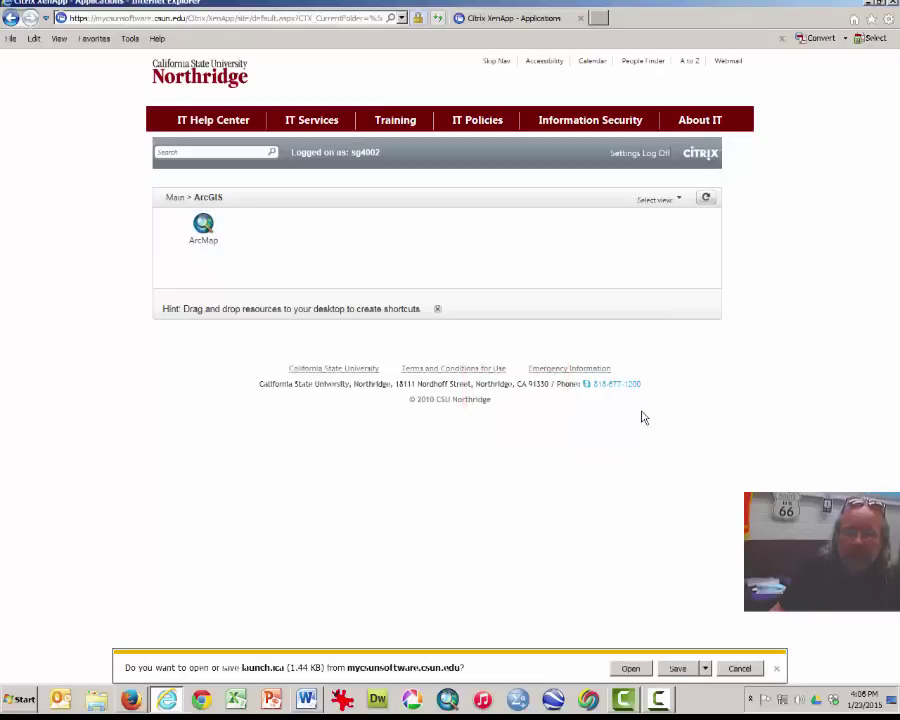
# Open the downloaded launch.ica file and permit the online application to use the computer's devices.
pyautogui.click(627, 669)
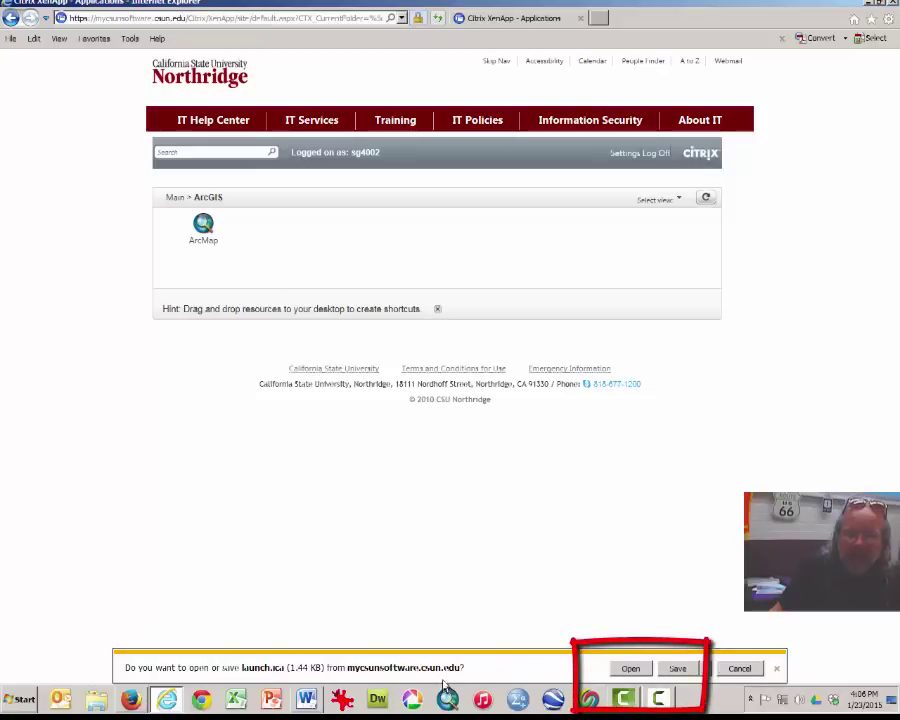
pyautogui.click(638, 672)
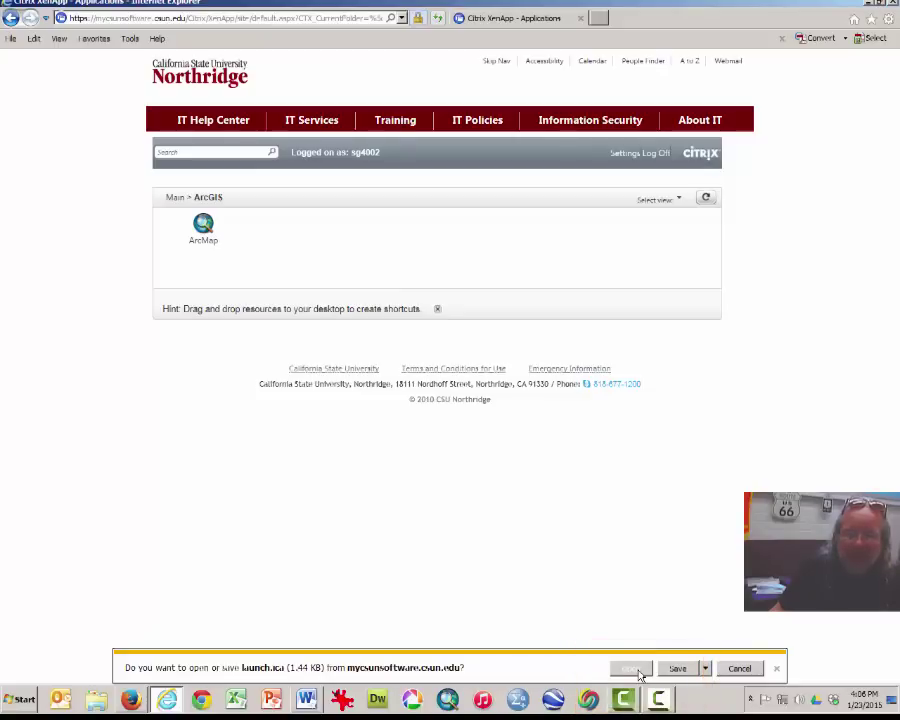
pyautogui.click(638, 670)
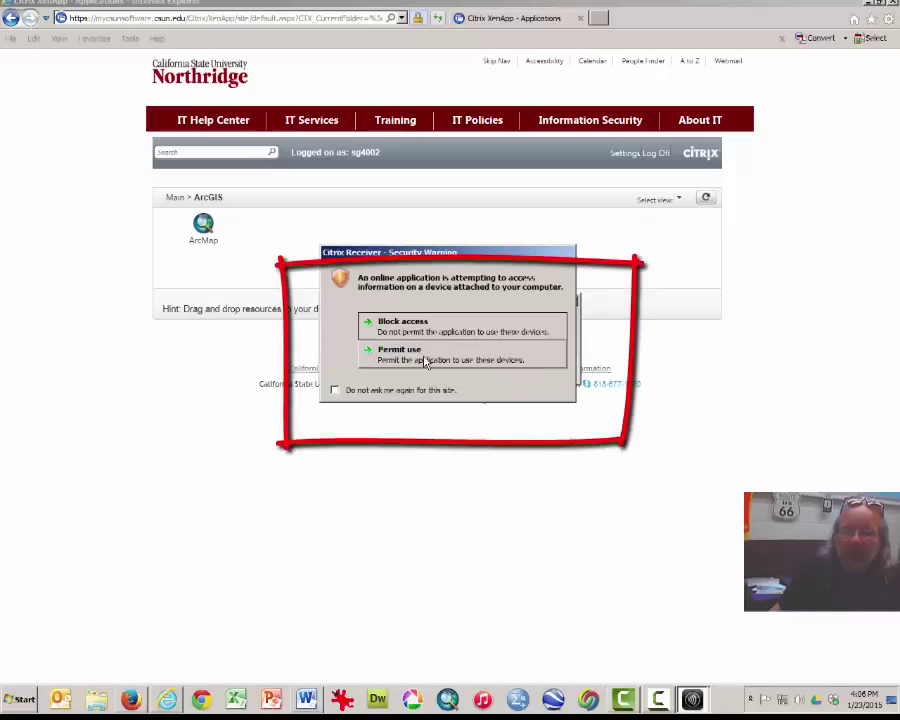
pyautogui.click(425, 361)
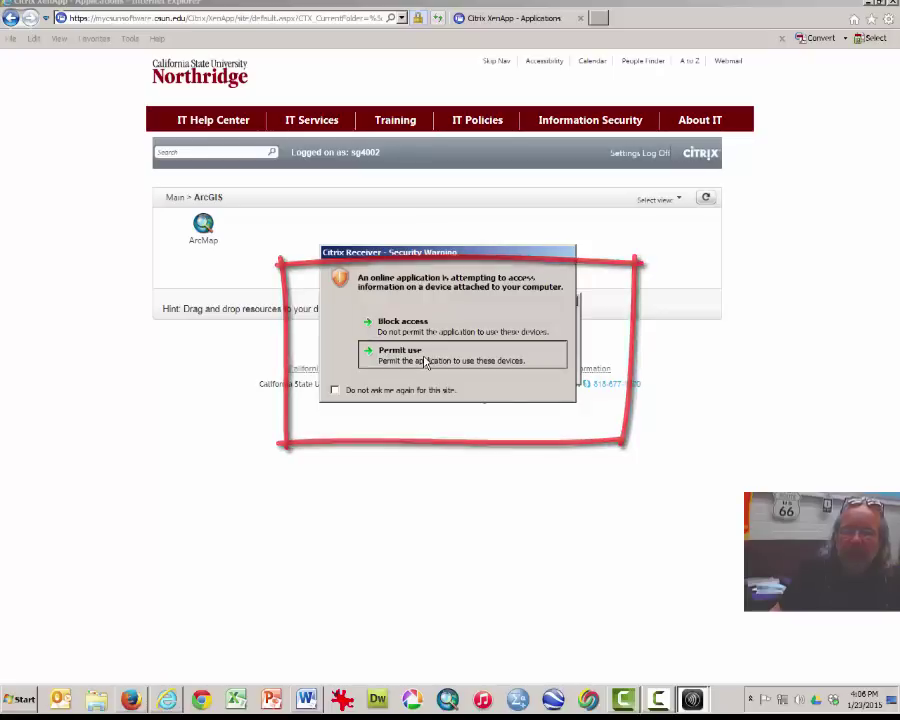
pyautogui.click(425, 361)
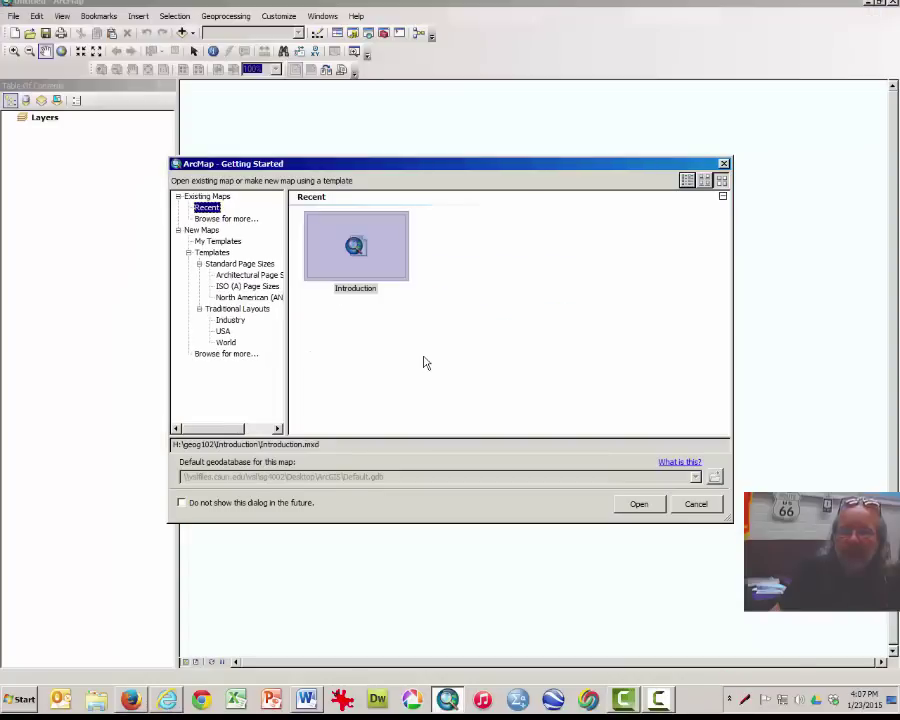
# Dismiss the Getting Started dialog and browse to the Geog Share (H:) network drive for a map to open.
pyautogui.click(697, 505)
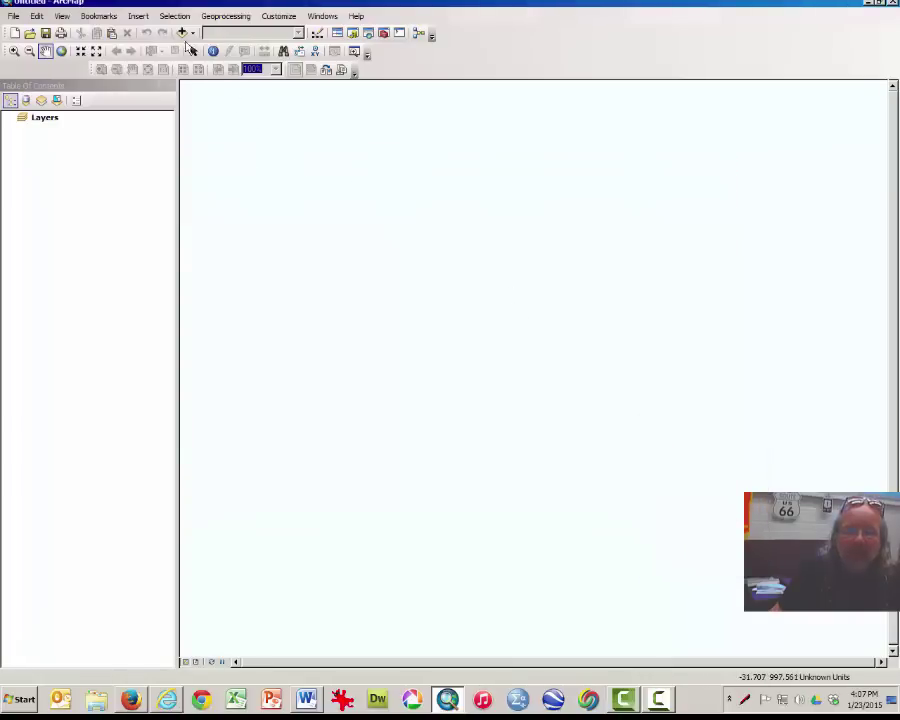
pyautogui.click(31, 35)
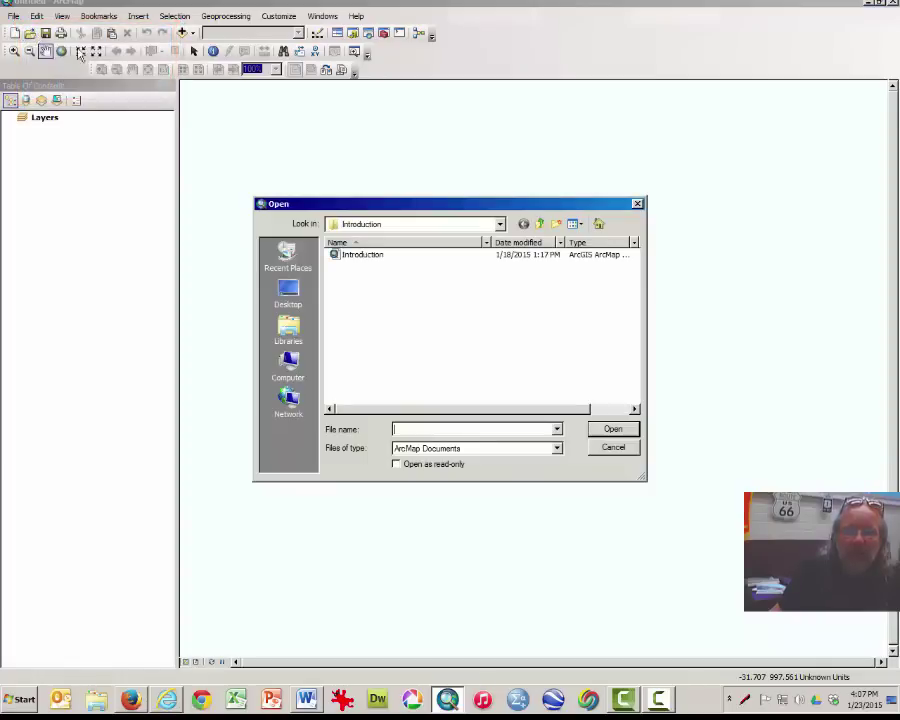
pyautogui.click(295, 376)
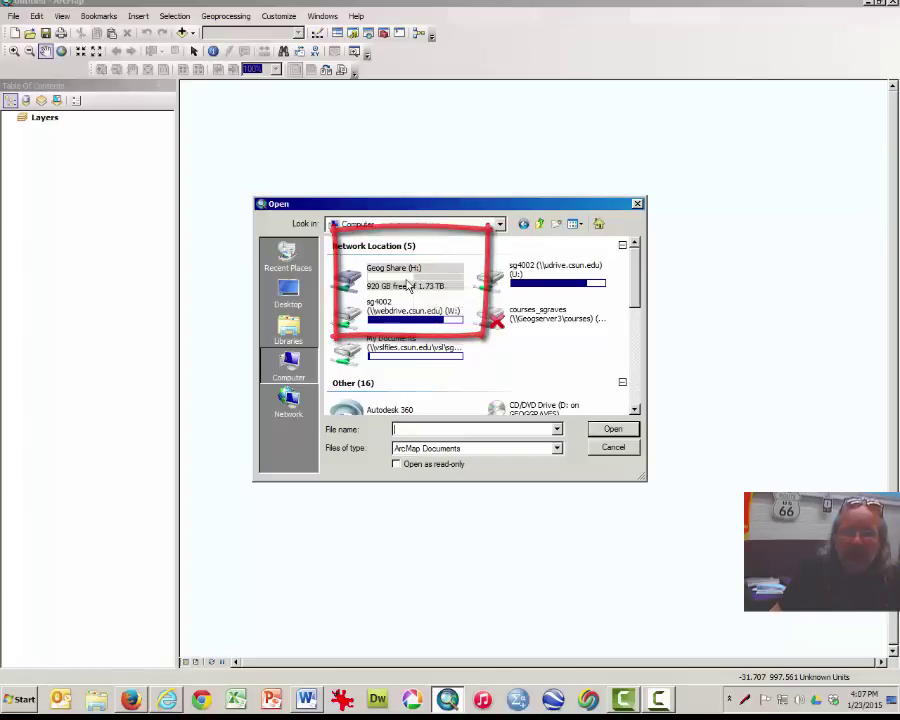
pyautogui.click(408, 285)
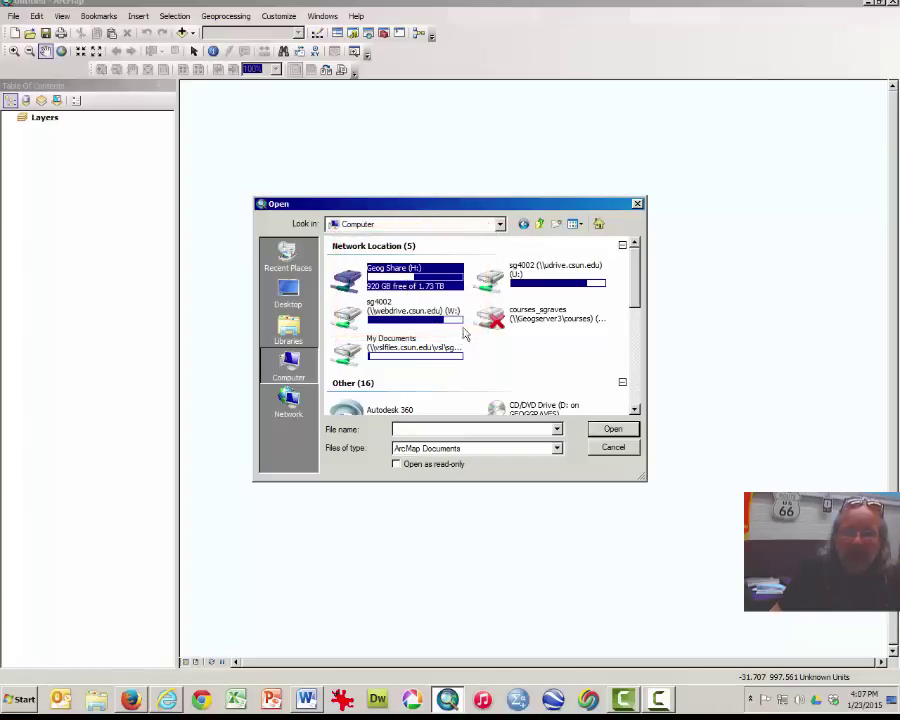
pyautogui.click(605, 430)
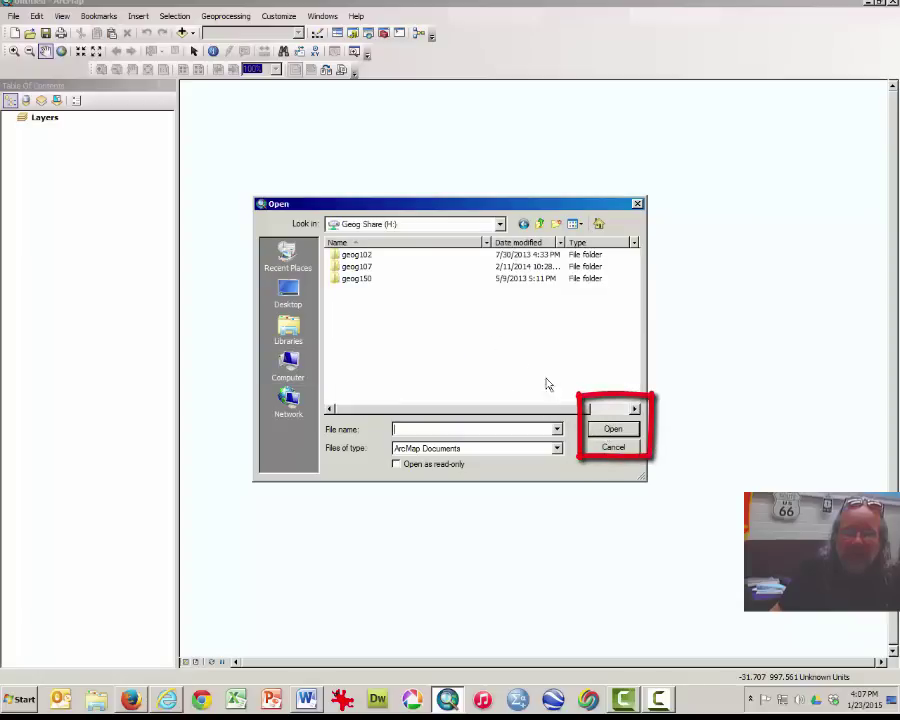
# Open the Introduction map document from the Introduction folder inside geog102.
pyautogui.click(368, 256)
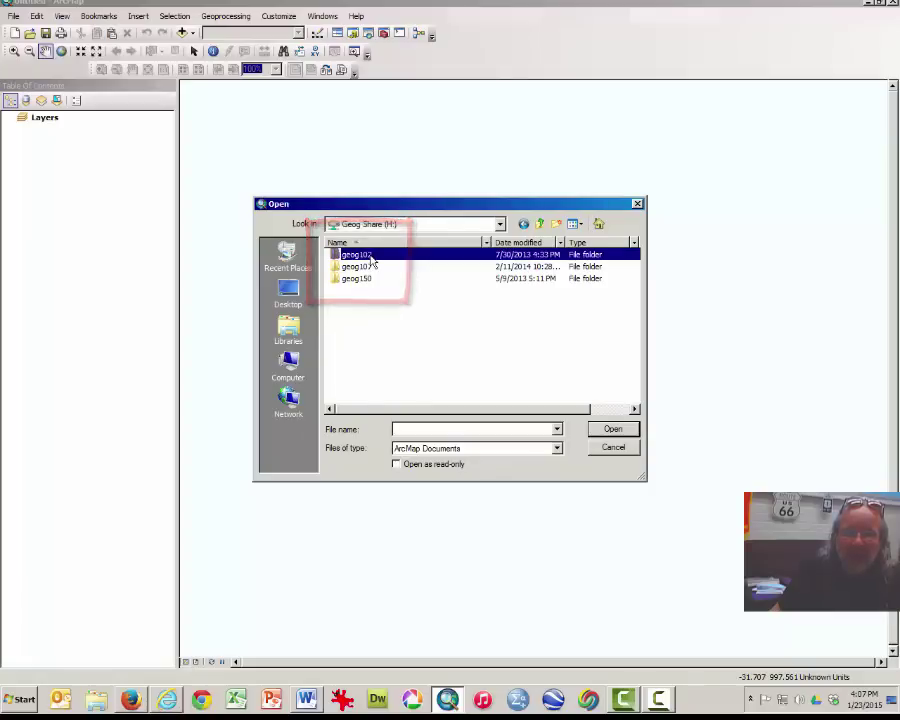
pyautogui.click(616, 429)
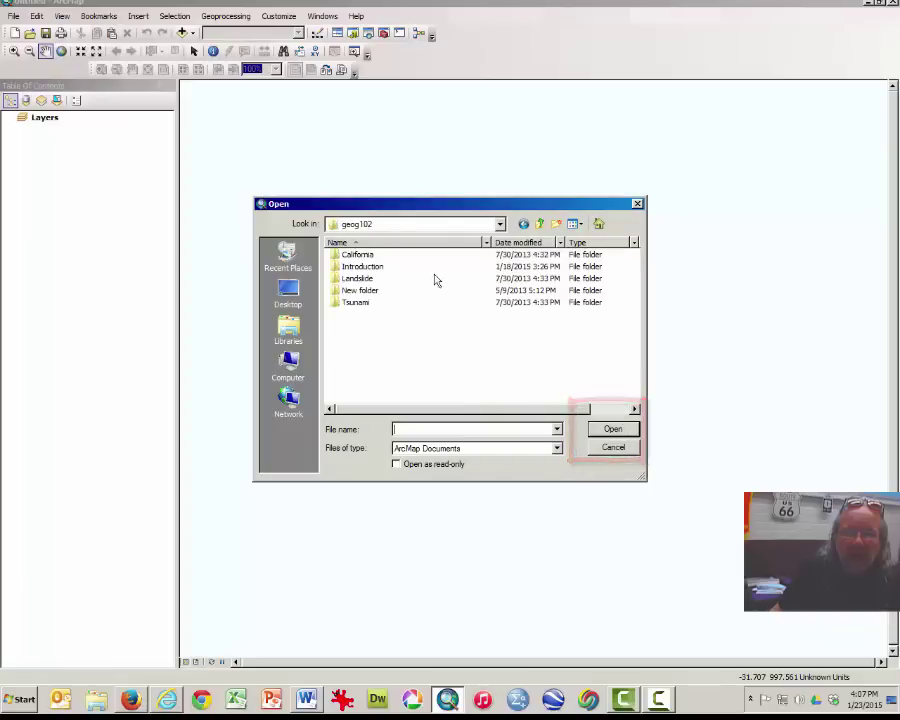
pyautogui.click(377, 270)
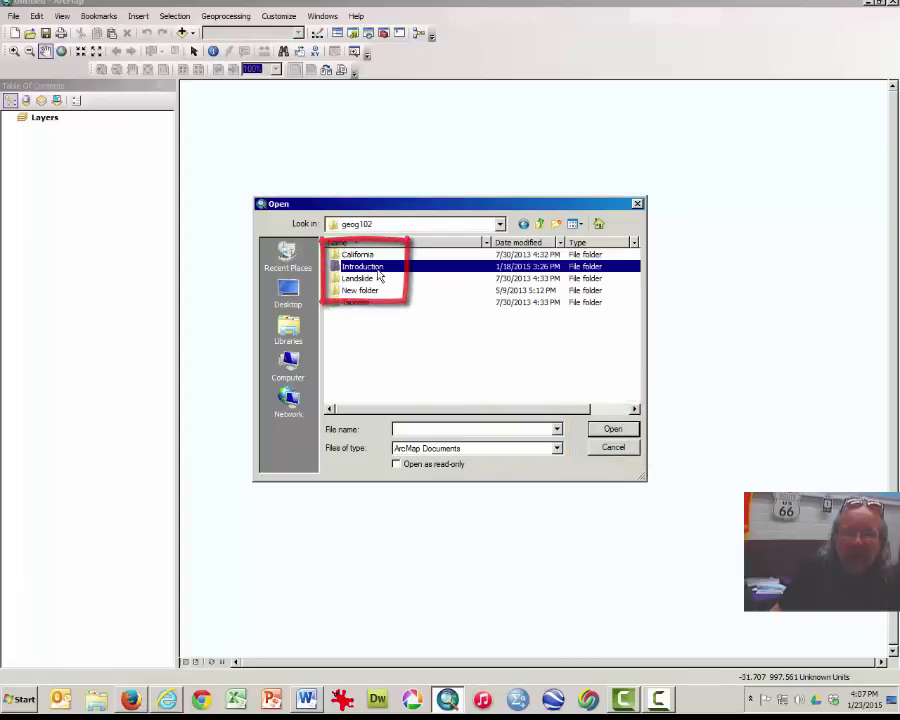
pyautogui.click(616, 434)
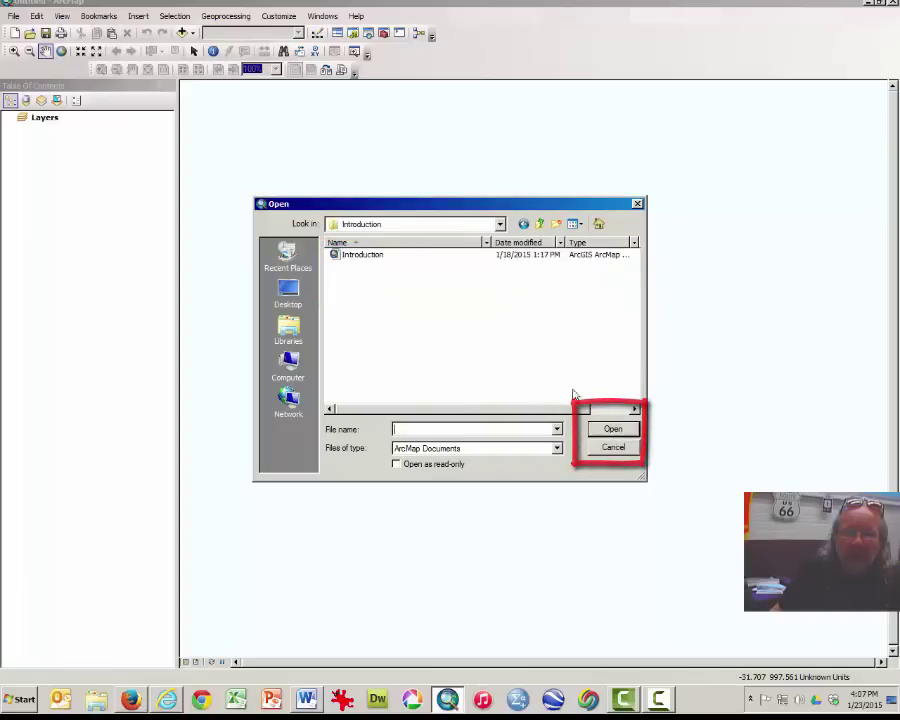
pyautogui.click(368, 262)
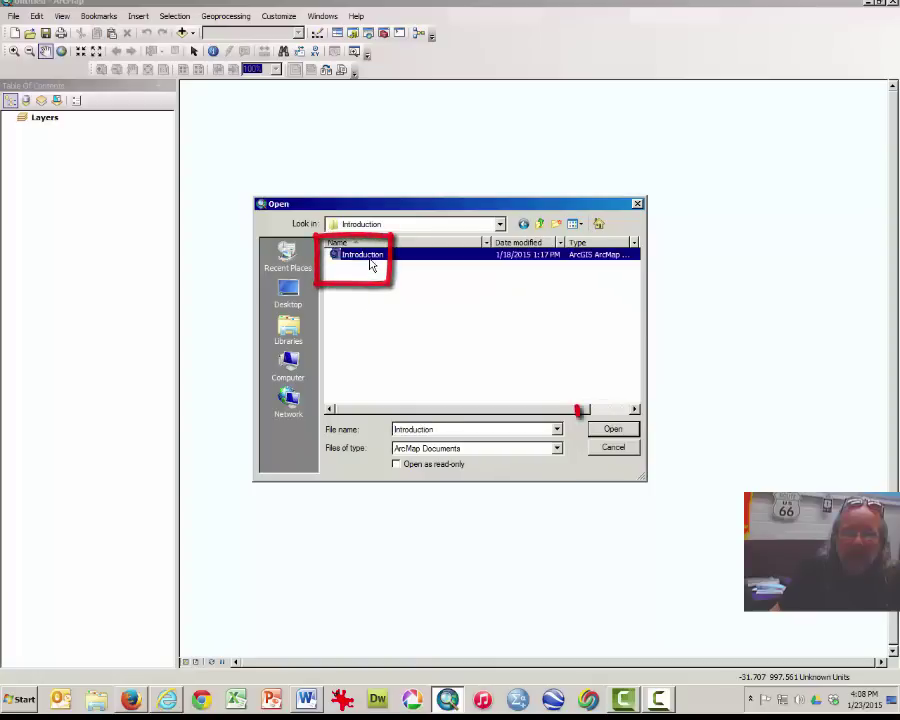
pyautogui.click(634, 432)
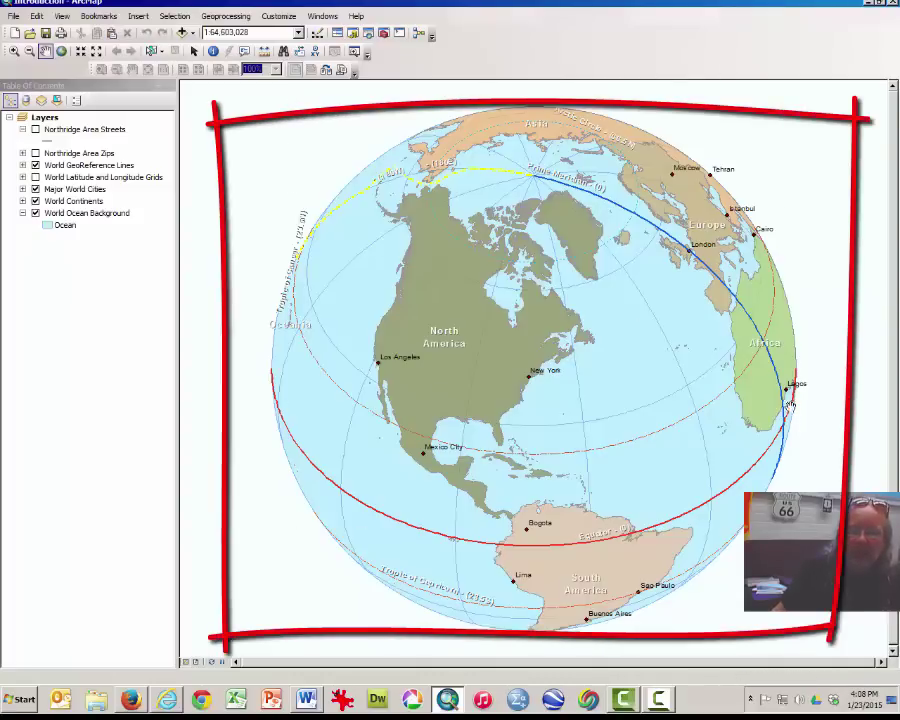
# Examine the map's layers one by one, from Northridge Area Streets through World Ocean Background.
pyautogui.click(98, 90)
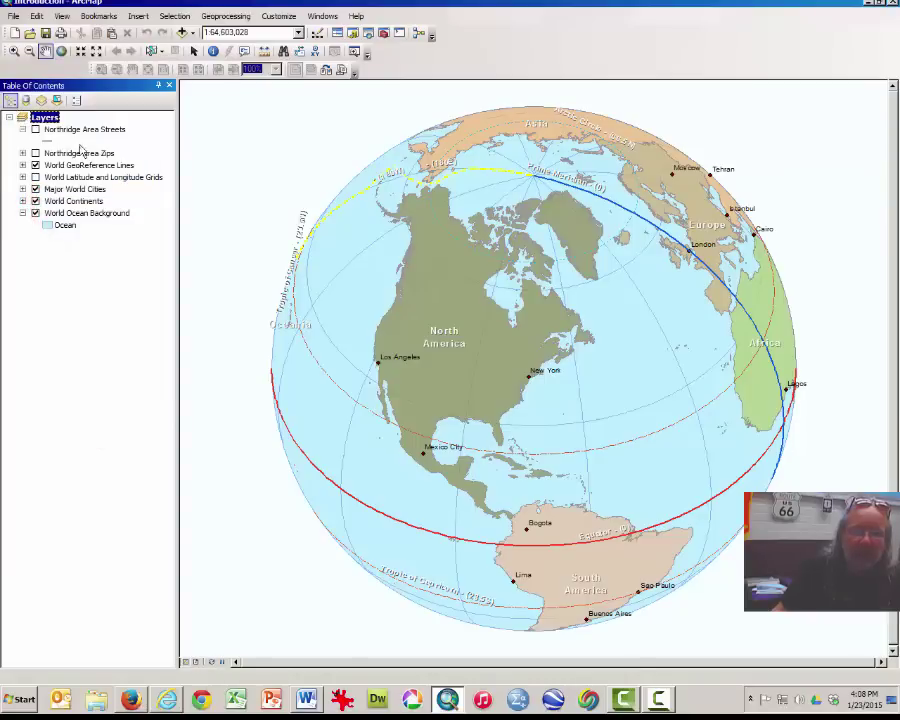
pyautogui.click(83, 135)
pyautogui.click(85, 153)
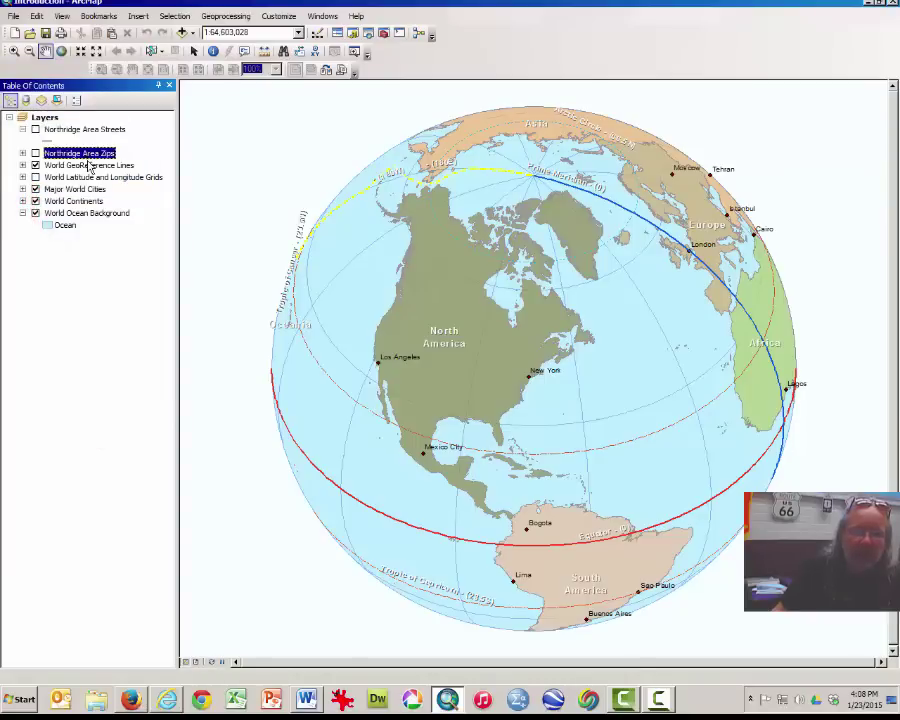
pyautogui.click(90, 167)
pyautogui.click(90, 177)
pyautogui.click(88, 189)
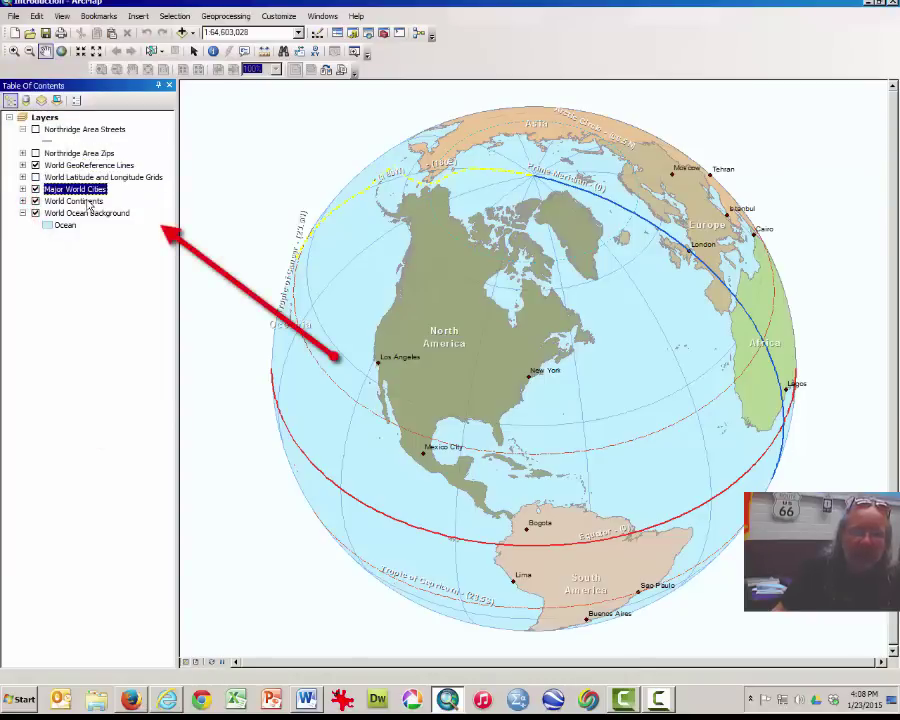
pyautogui.click(88, 201)
pyautogui.click(87, 214)
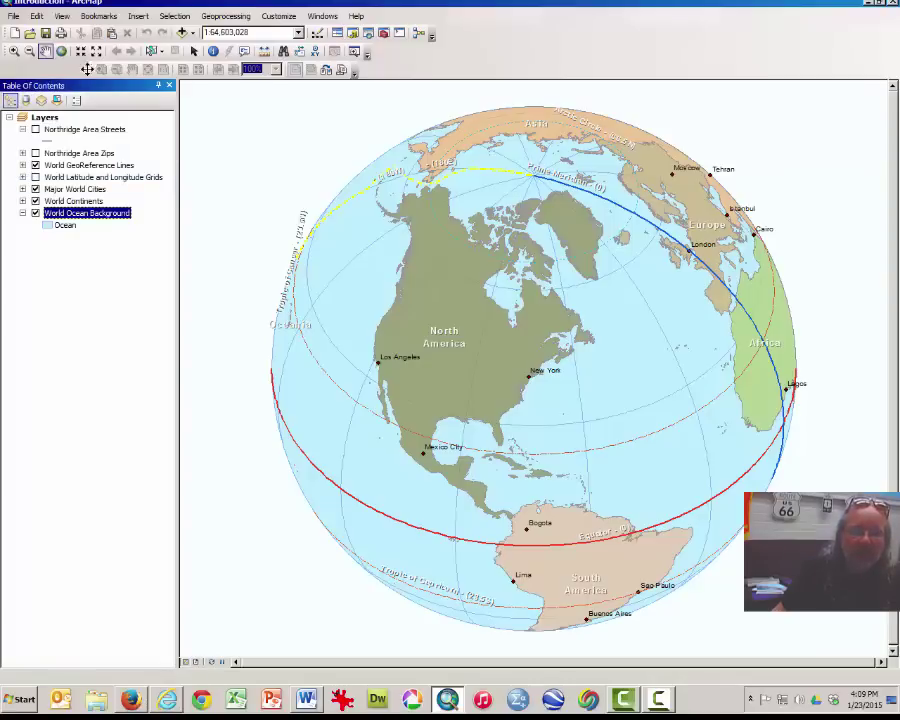
# Dock the Layout toolbar in the same row as the Standard toolbar, freeing the row it occupied.
pyautogui.moveTo(88, 68); pyautogui.dragTo(500, 32)
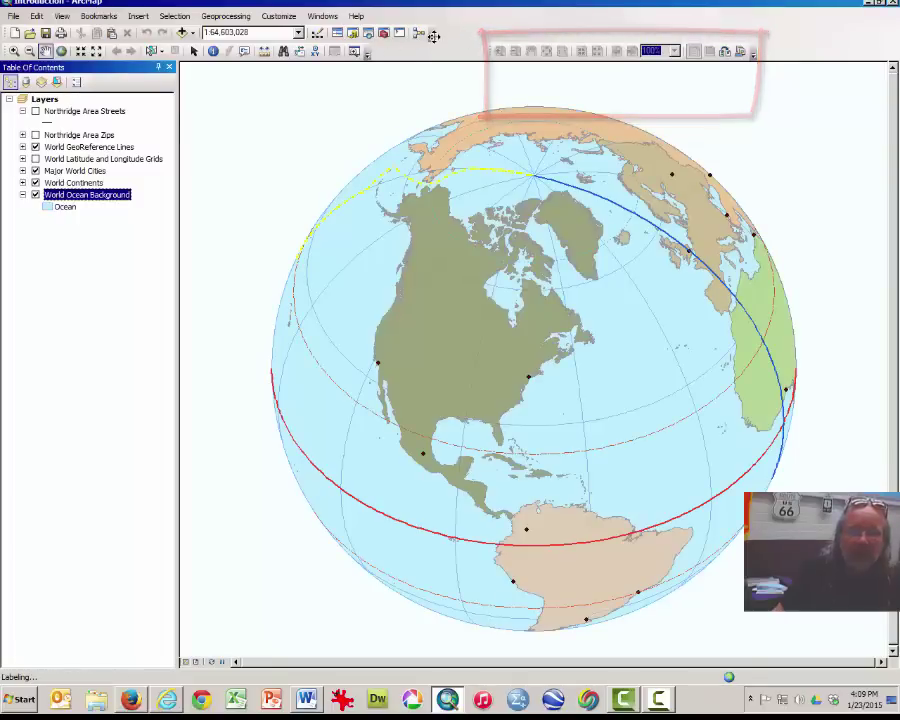
pyautogui.moveTo(433, 35); pyautogui.dragTo(434, 36)
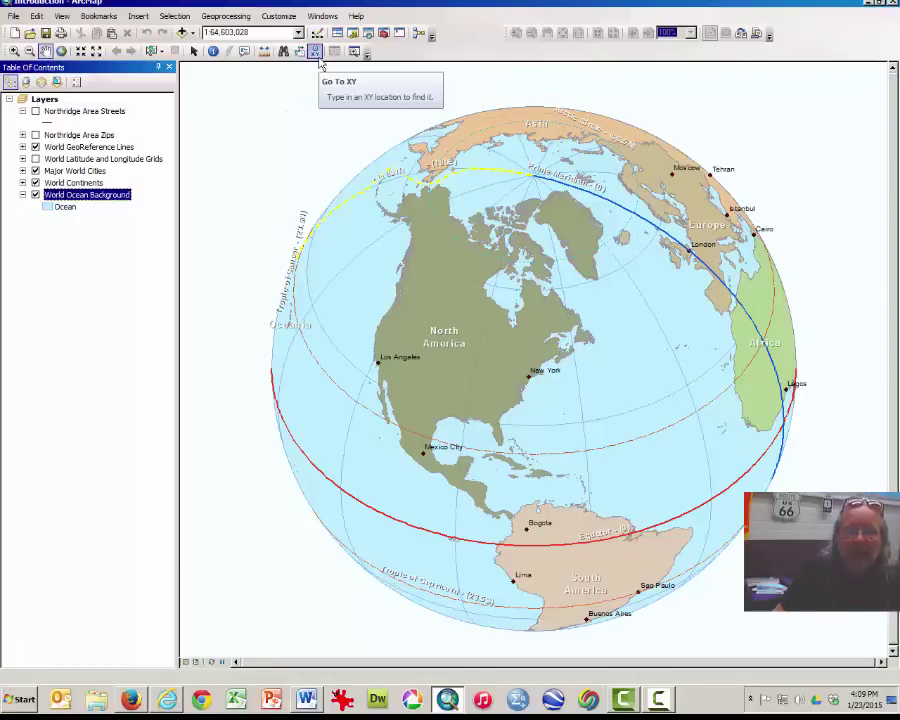
# Check the preset map scales, then set the map scale to 1:64,603,000.
pyautogui.click(275, 36)
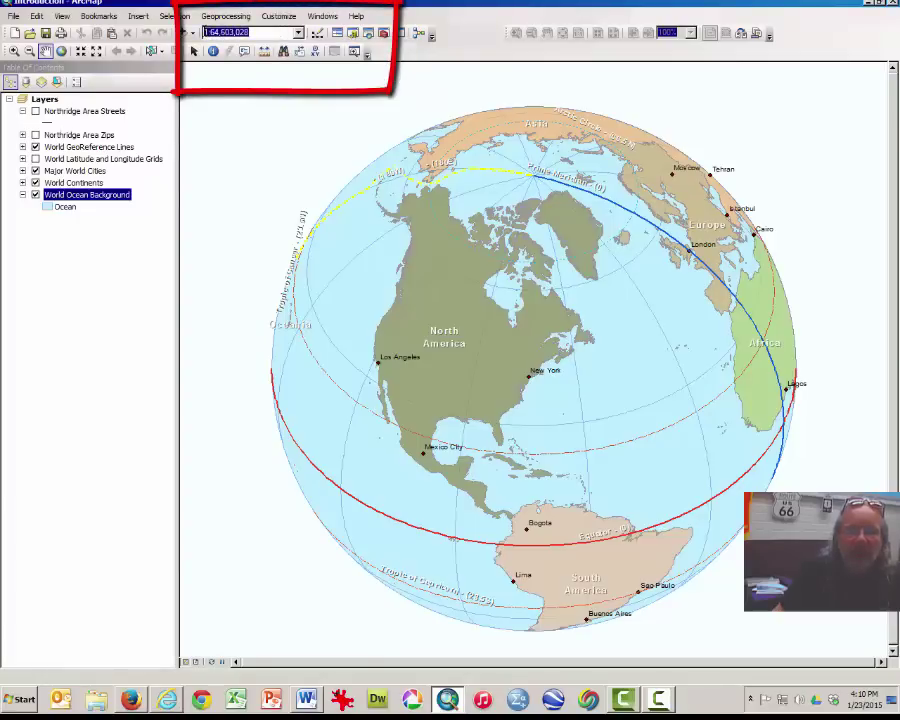
pyautogui.click(299, 34)
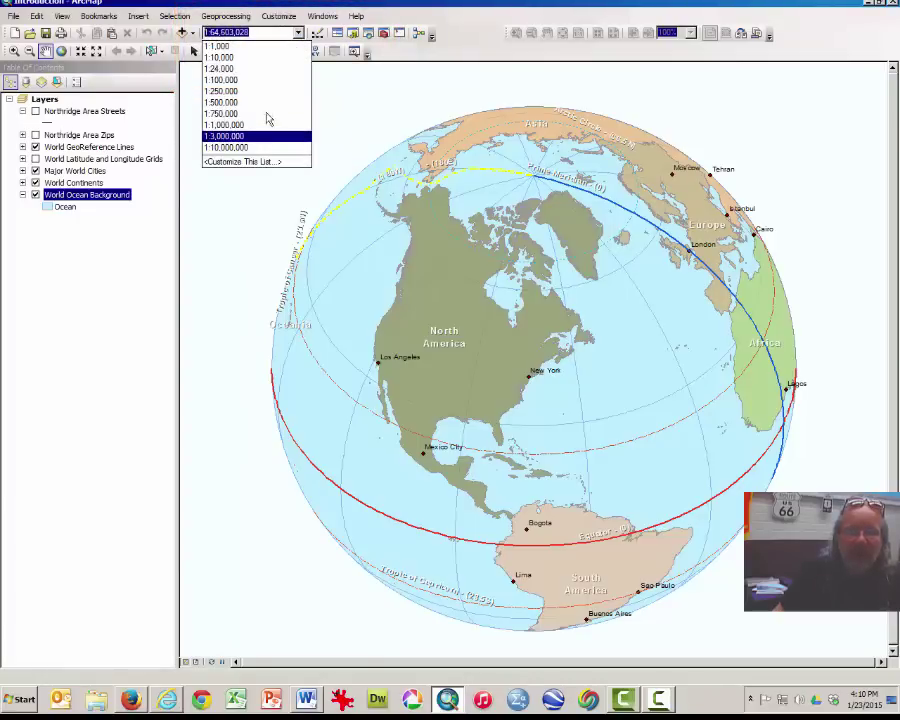
pyautogui.click(284, 37)
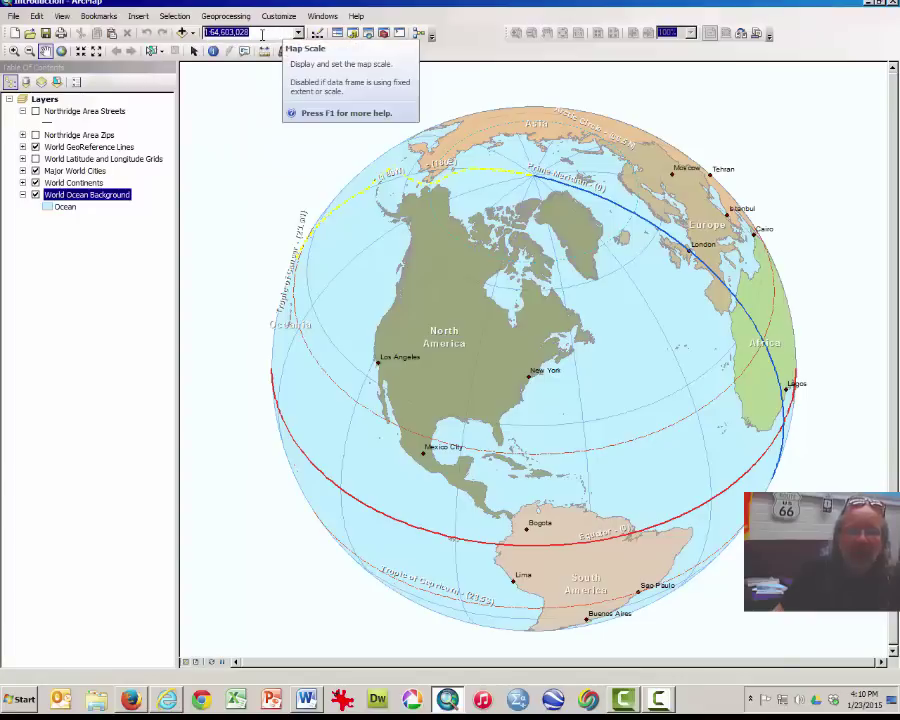
pyautogui.click(262, 35)
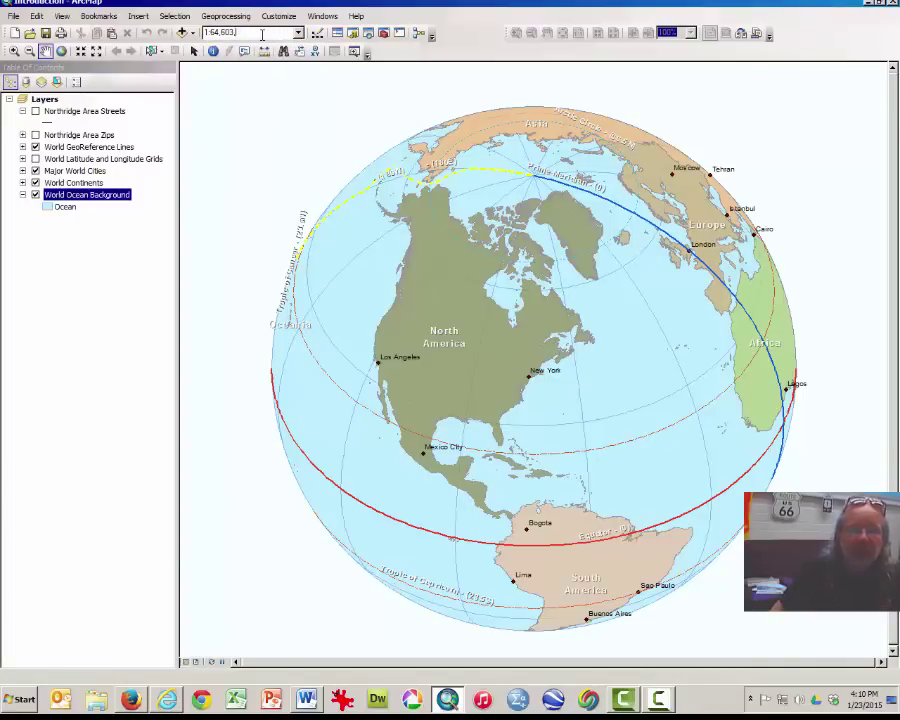
pyautogui.write('000')
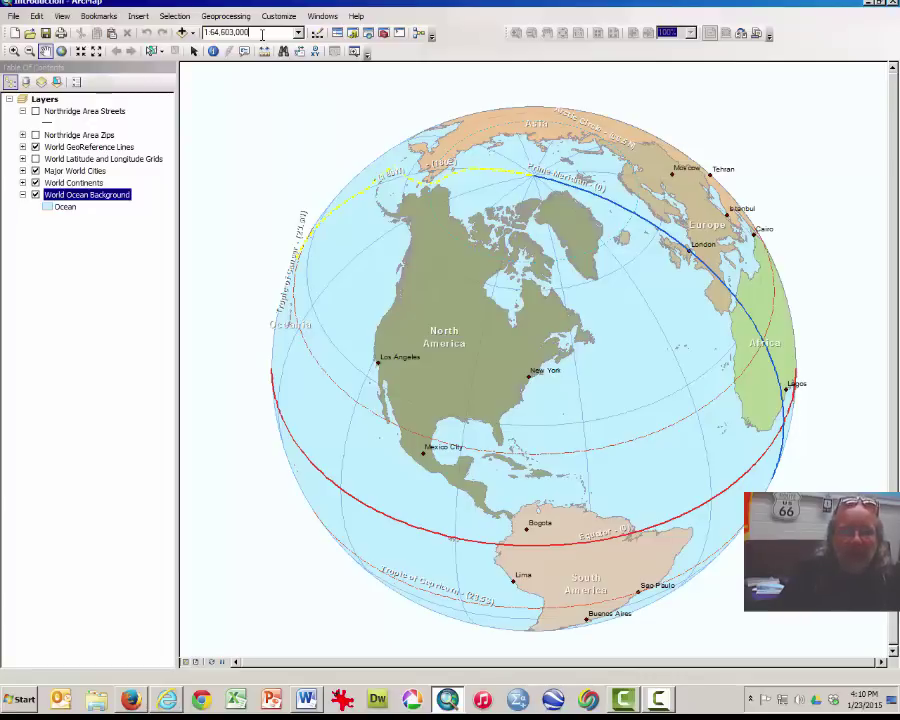
pyautogui.press('Return')
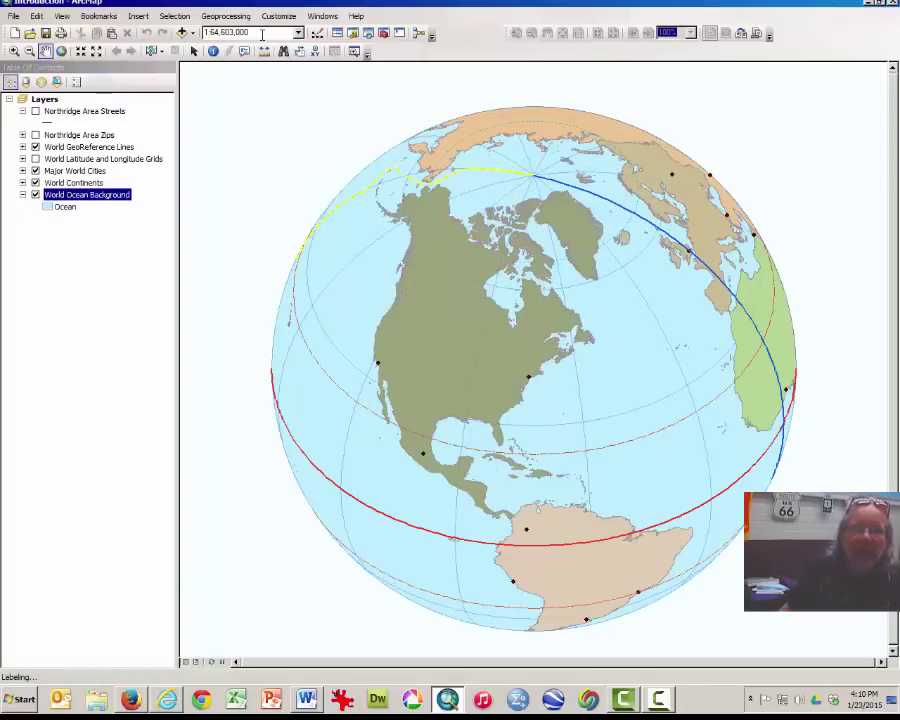
pyautogui.click(248, 31)
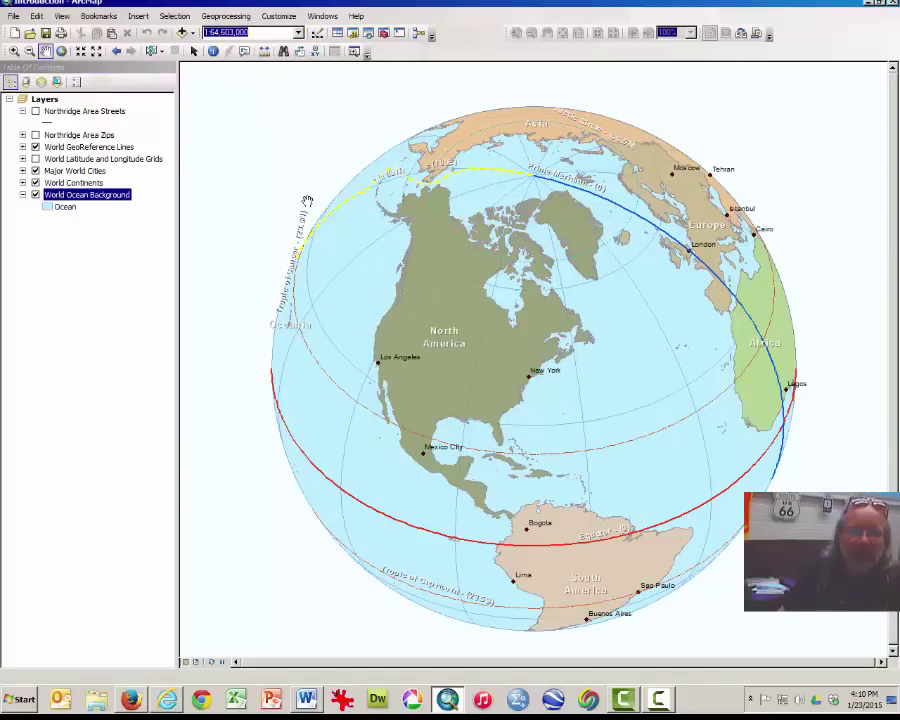
# Pan the globe eastward and zoom in on North America.
pyautogui.moveTo(430, 245); pyautogui.dragTo(554, 245)
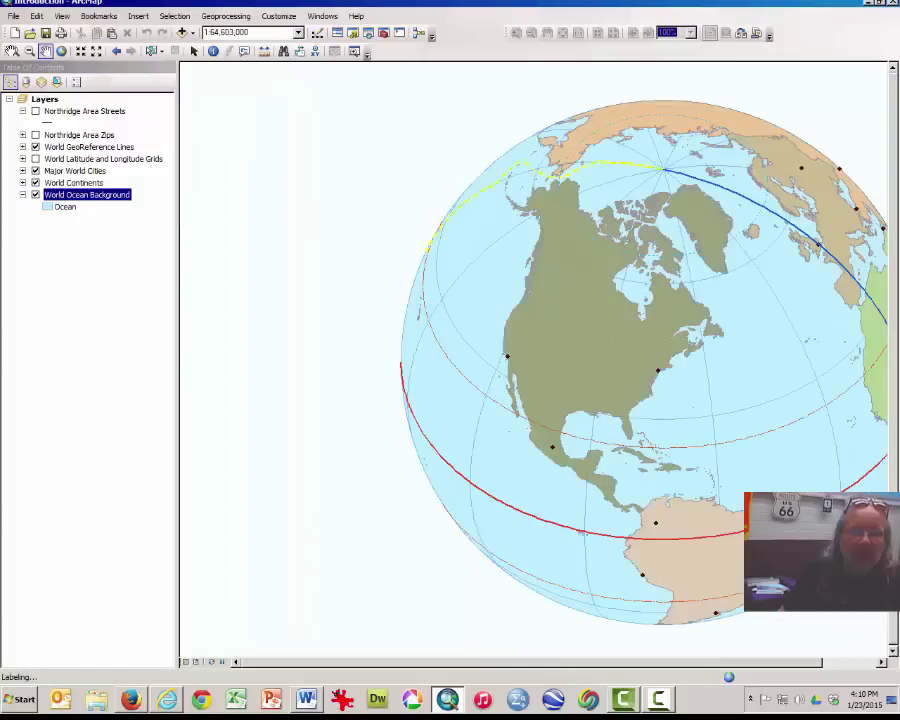
pyautogui.click(14, 51)
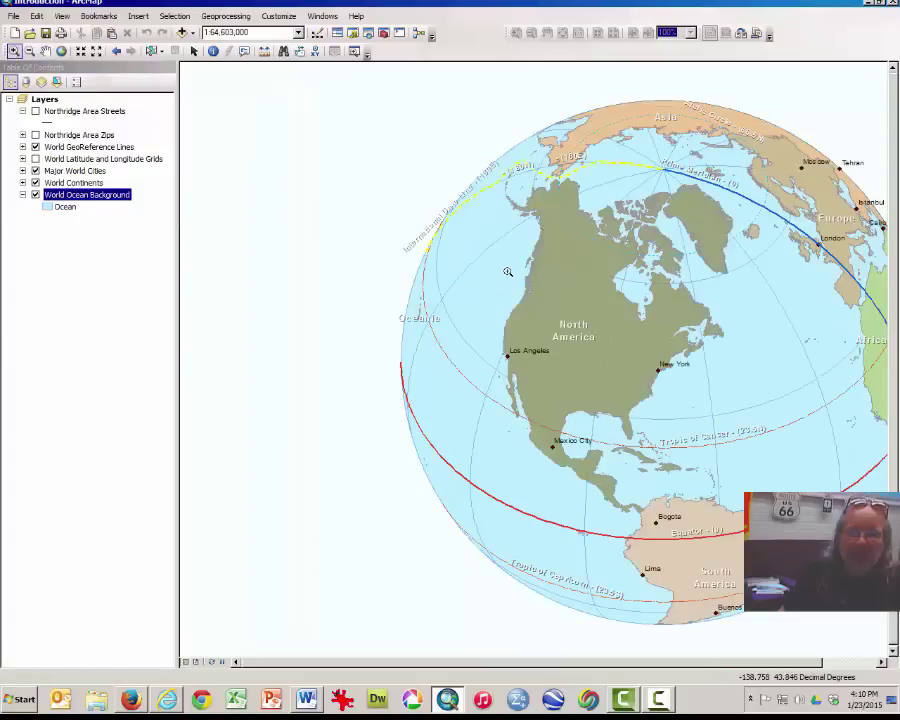
pyautogui.click(659, 404)
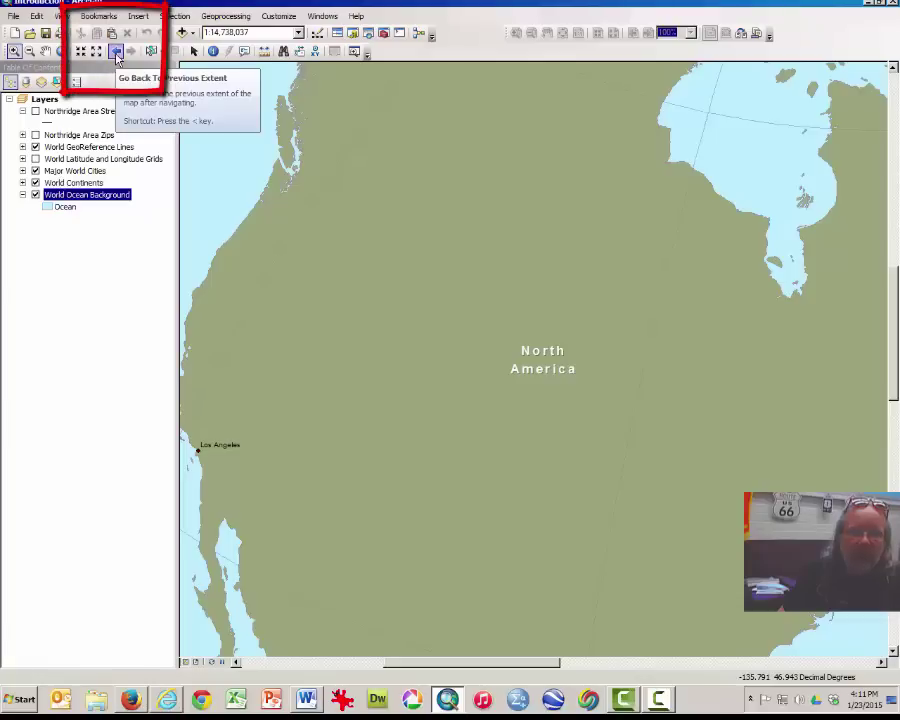
# Step back through the previous map extents until the whole globe is centred in view again.
pyautogui.click(117, 53)
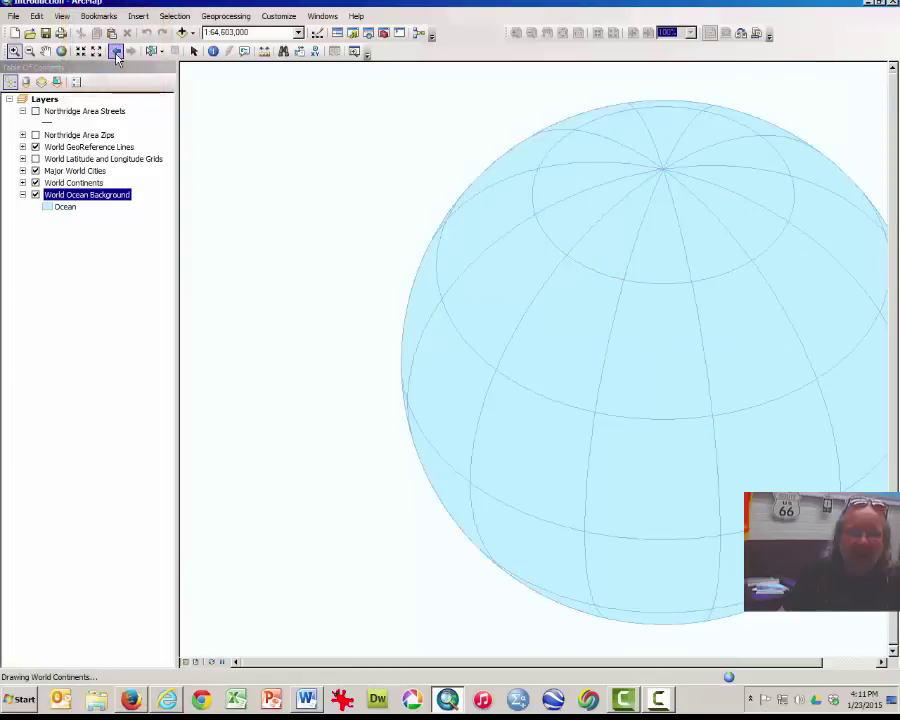
pyautogui.click(117, 55)
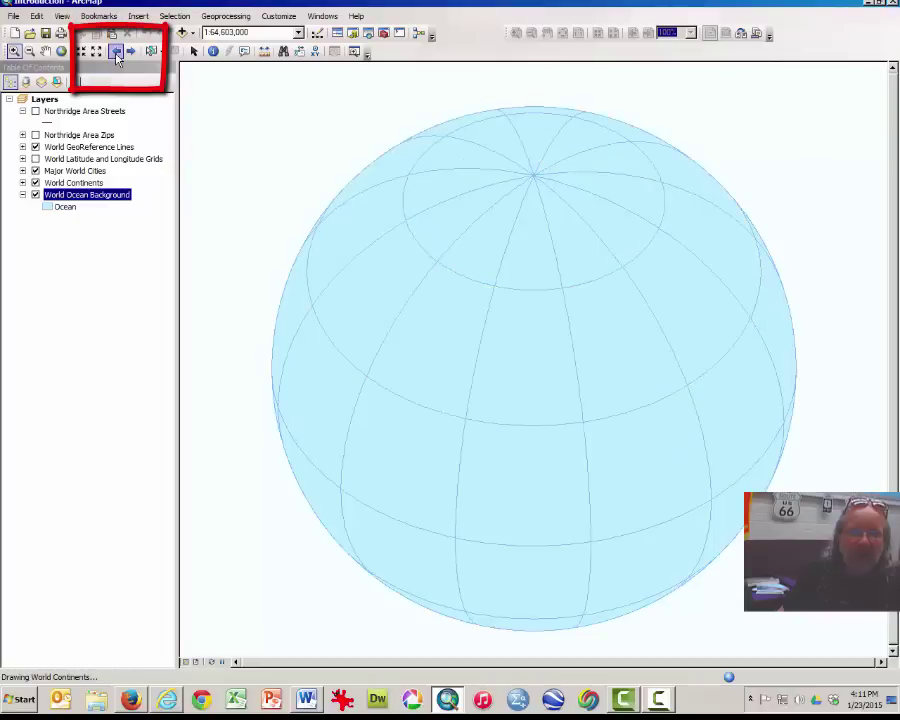
pyautogui.click(117, 55)
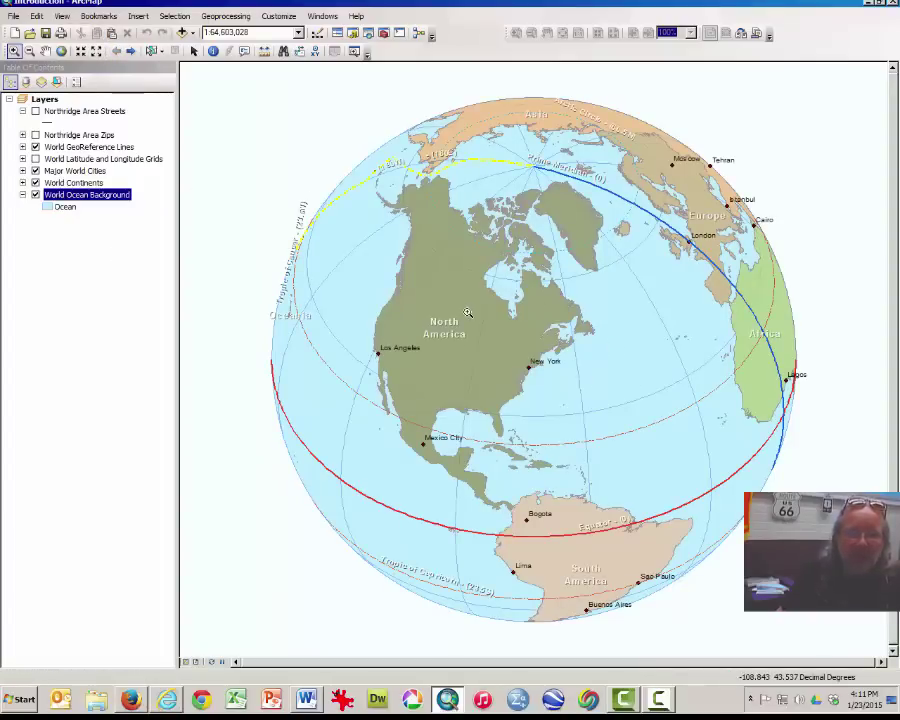
# Turn the World Continents, Major World Cities and World GeoReference Lines layers off and back on, one at a time.
pyautogui.click(73, 182)
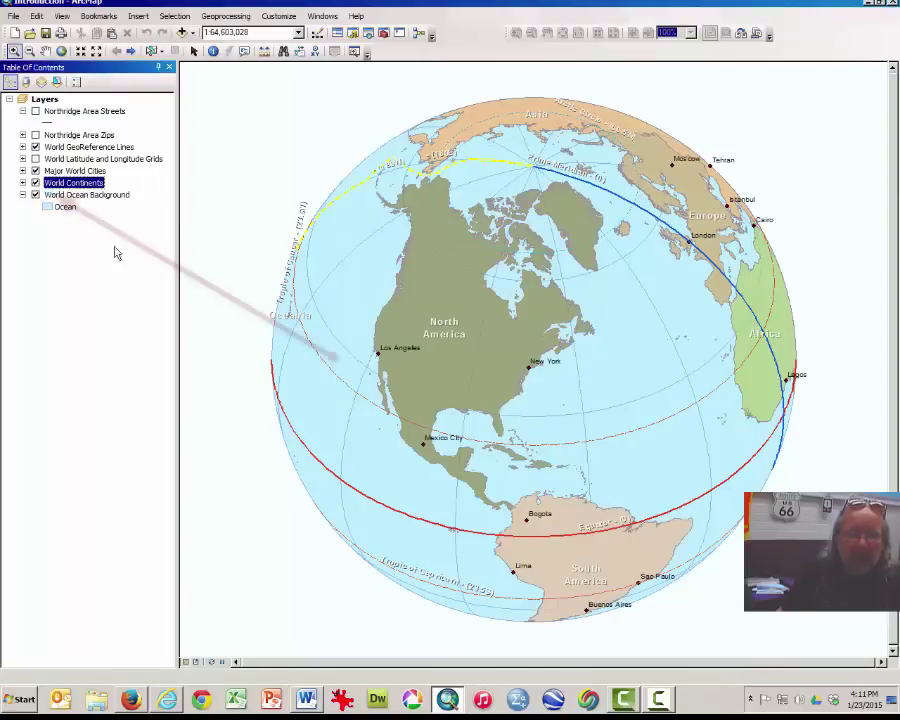
pyautogui.click(36, 183)
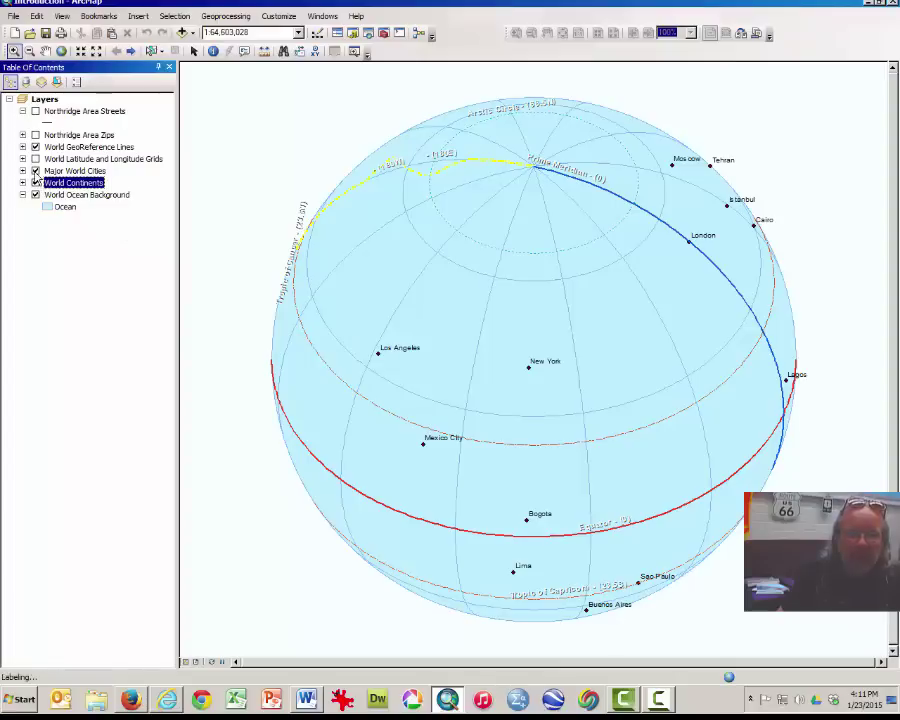
pyautogui.click(36, 183)
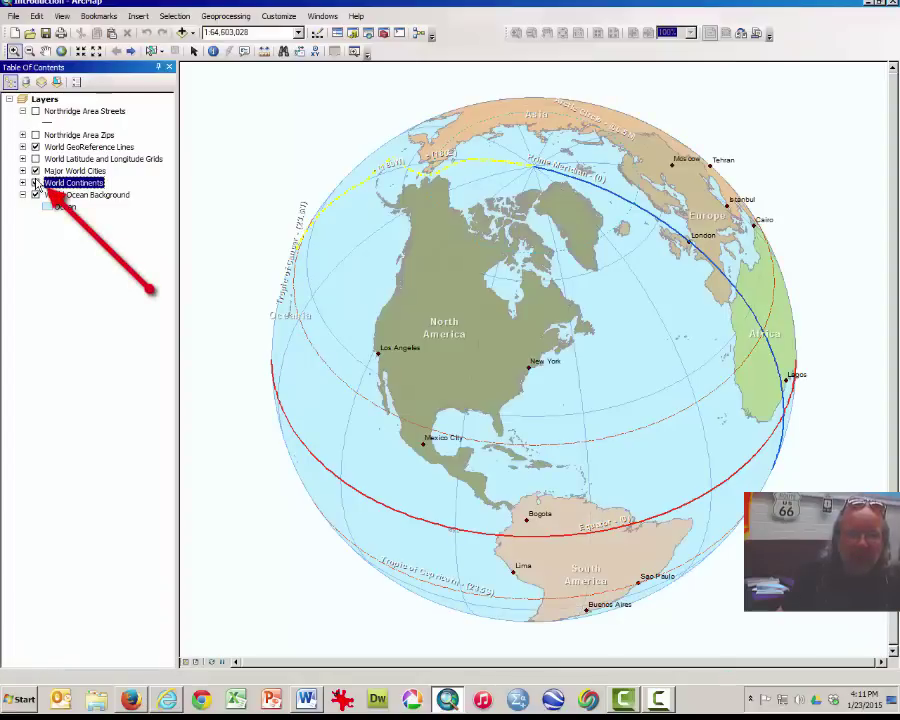
pyautogui.click(35, 171)
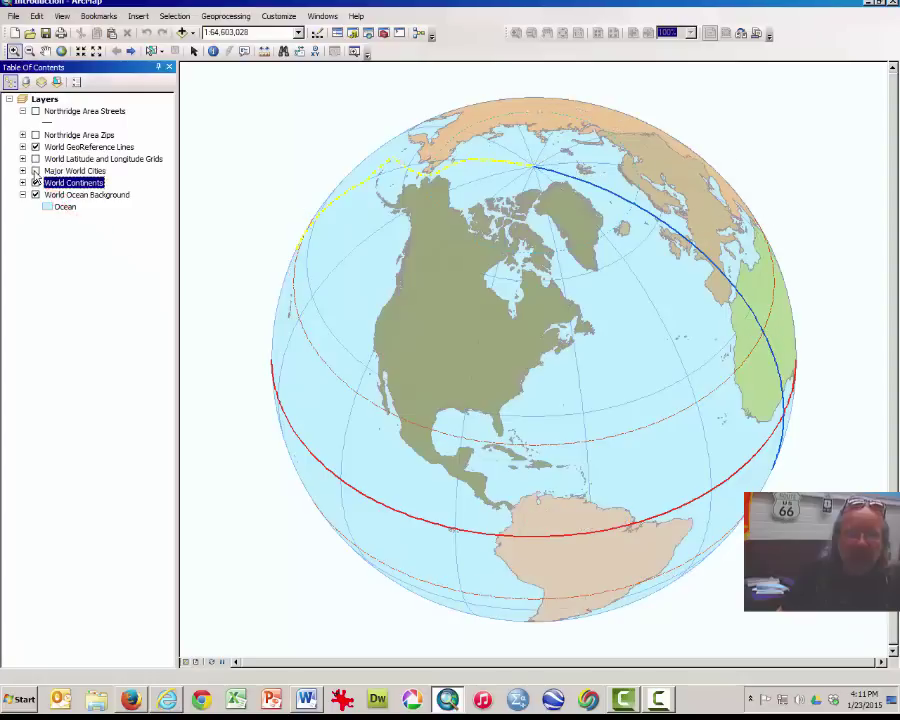
pyautogui.click(35, 171)
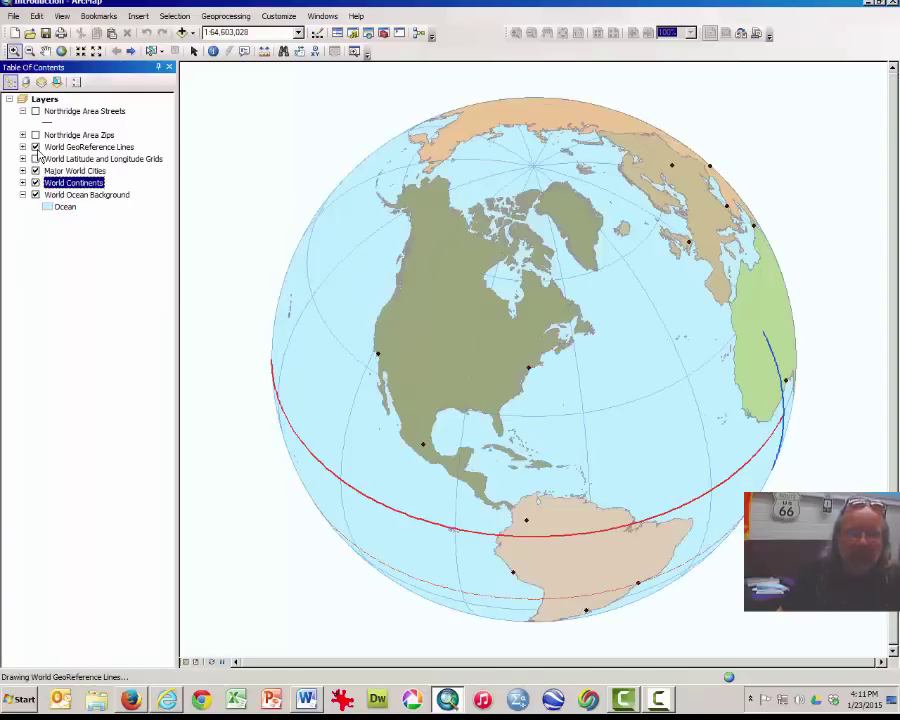
pyautogui.click(35, 147)
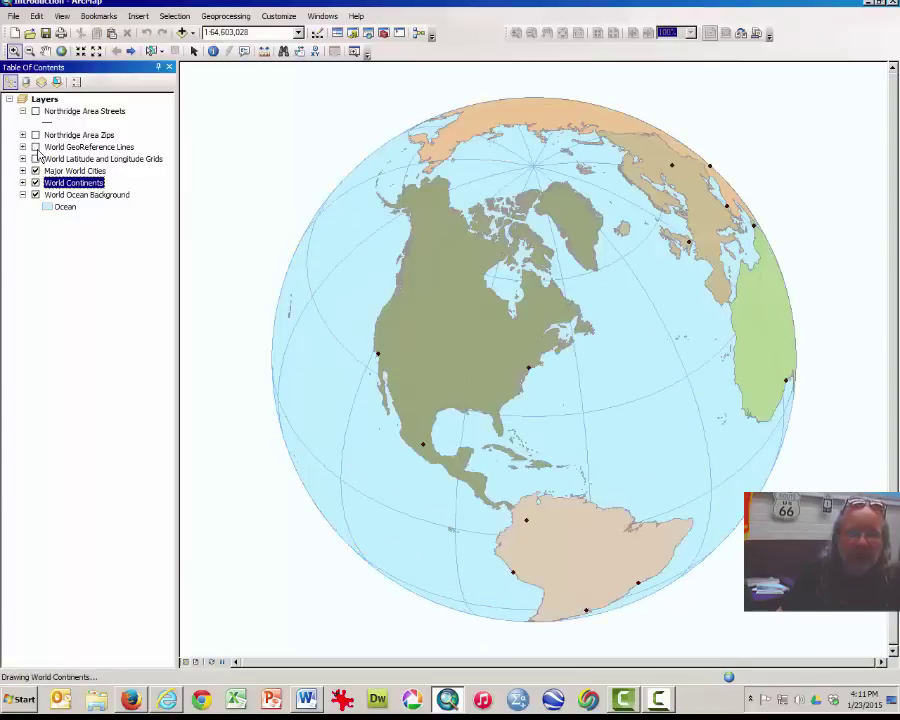
pyautogui.click(35, 147)
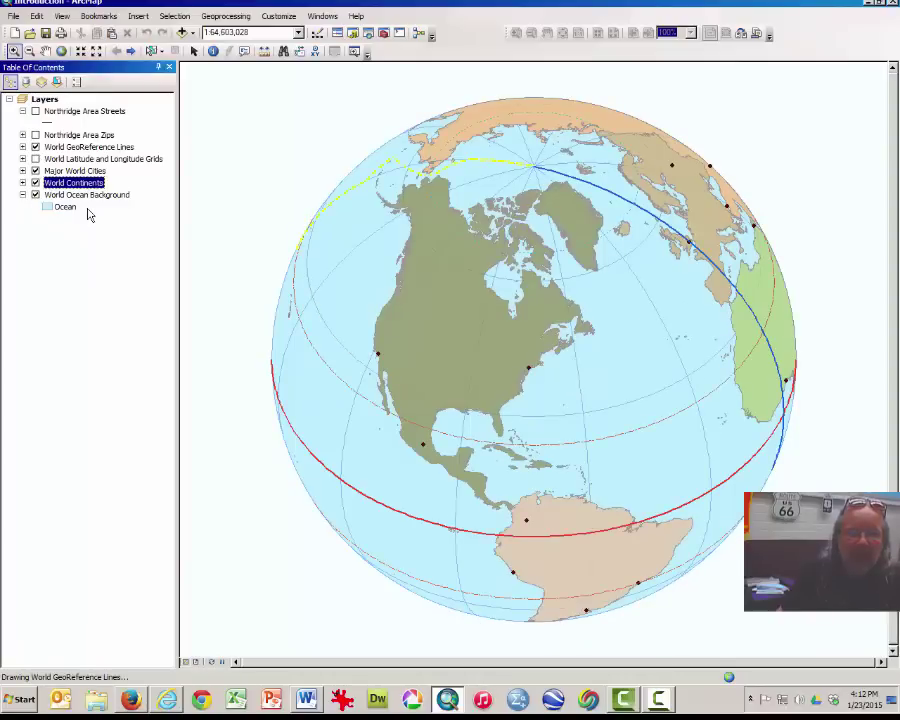
# Highlight the Northridge Area Streets and Northridge Area Zips layers to point out the local data in the map.
pyautogui.keyDown('ctrl'); pyautogui.click(63, 114); pyautogui.keyUp('ctrl')
pyautogui.click(63, 116)
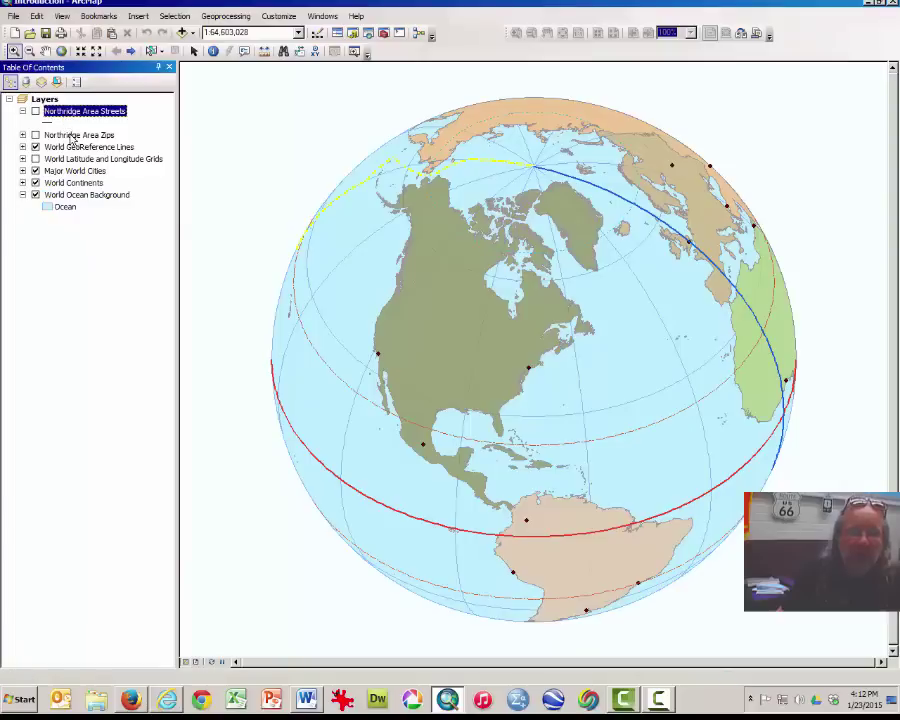
pyautogui.click(72, 136)
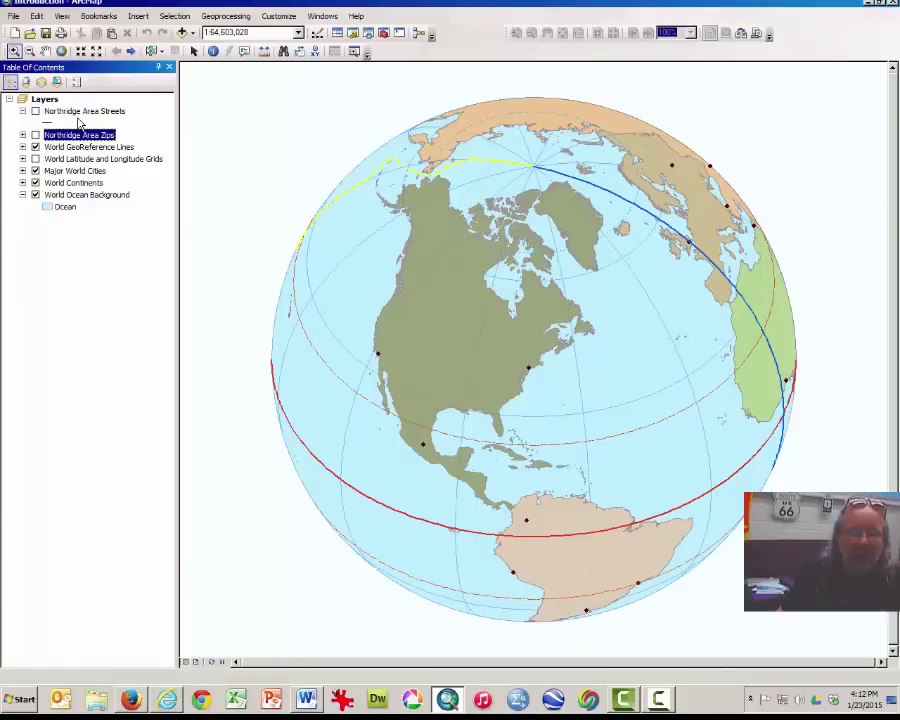
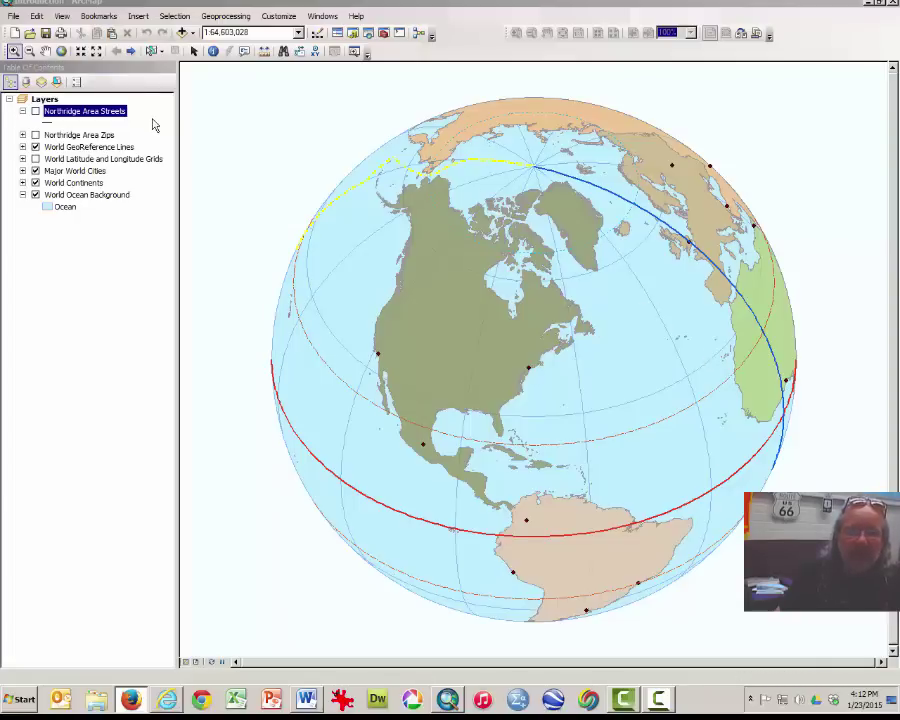
# Set the data frame's coordinate system to the Mercator (world) projection in its properties.
pyautogui.click(63, 17)
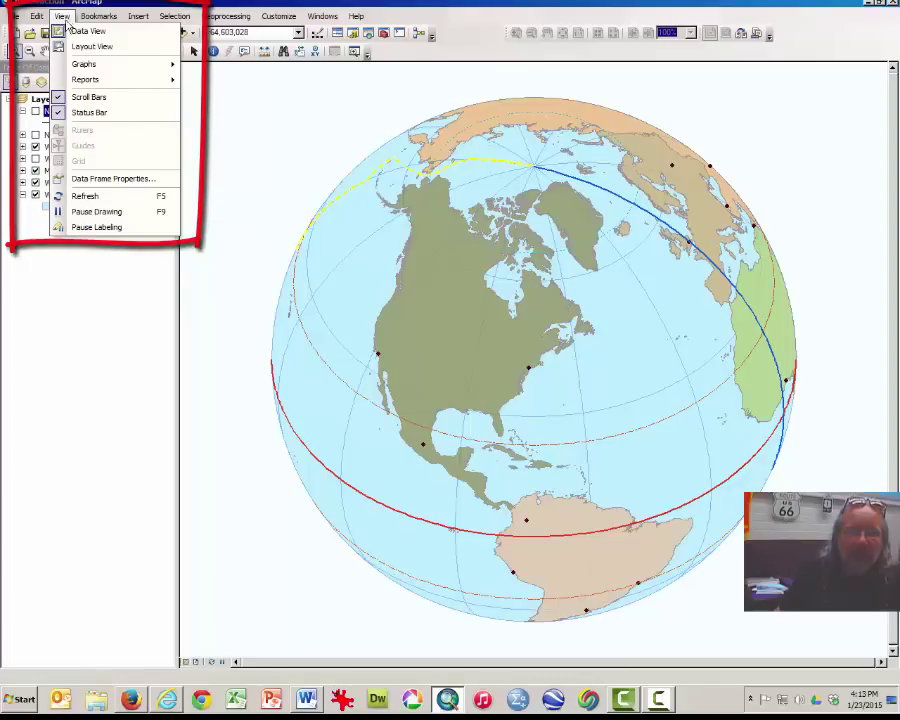
pyautogui.click(81, 182)
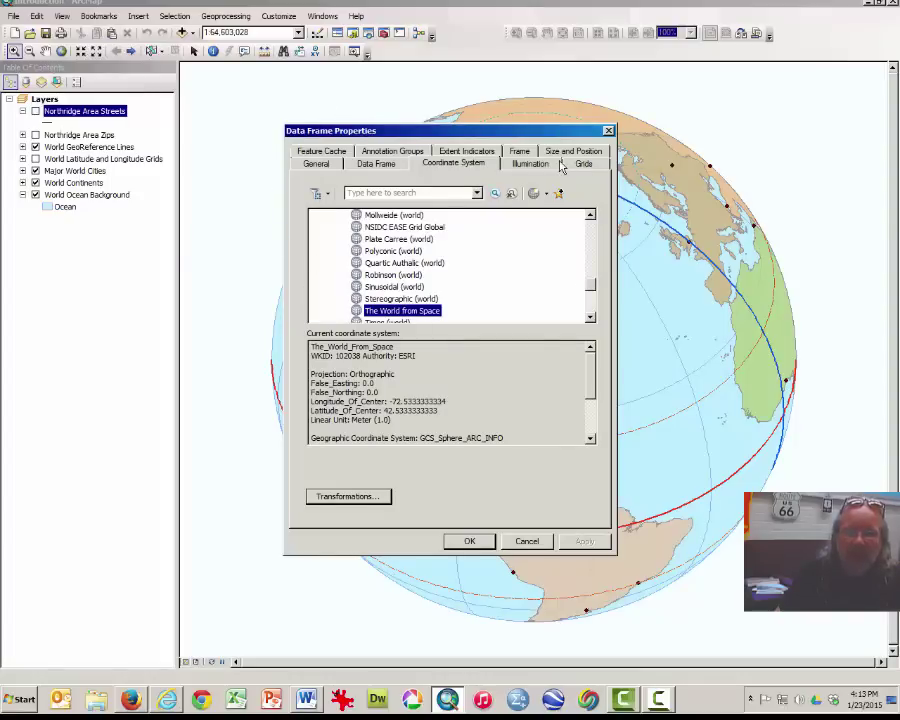
pyautogui.click(443, 167)
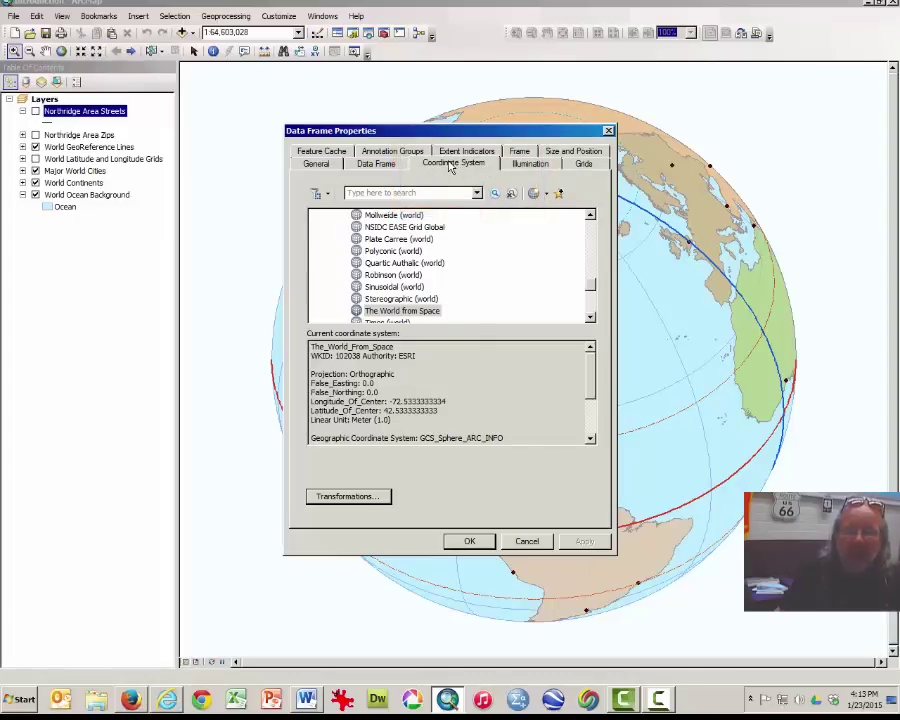
pyautogui.click(519, 152)
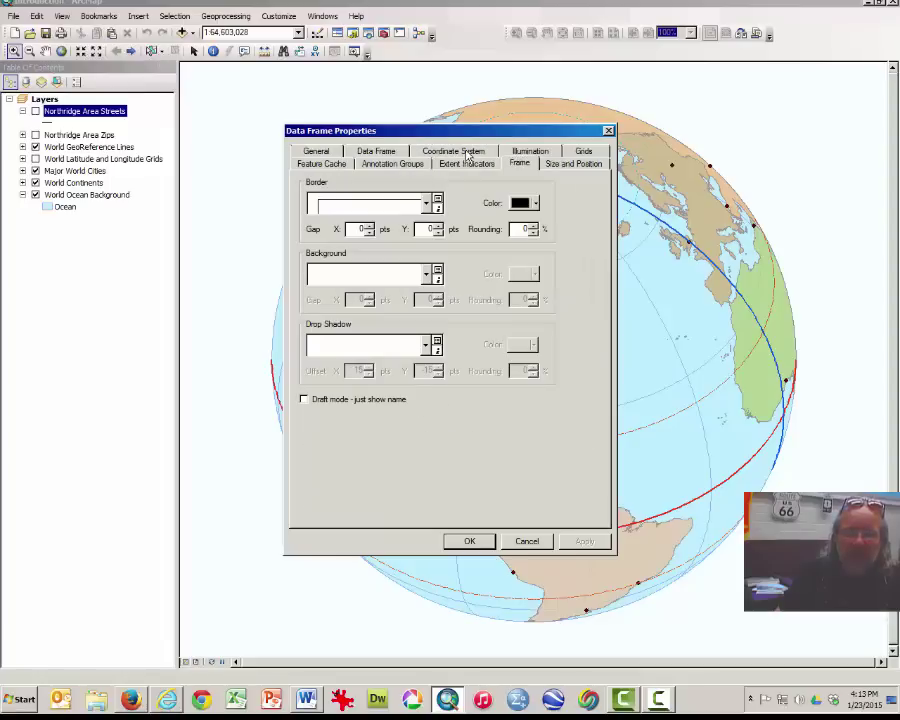
pyautogui.click(468, 153)
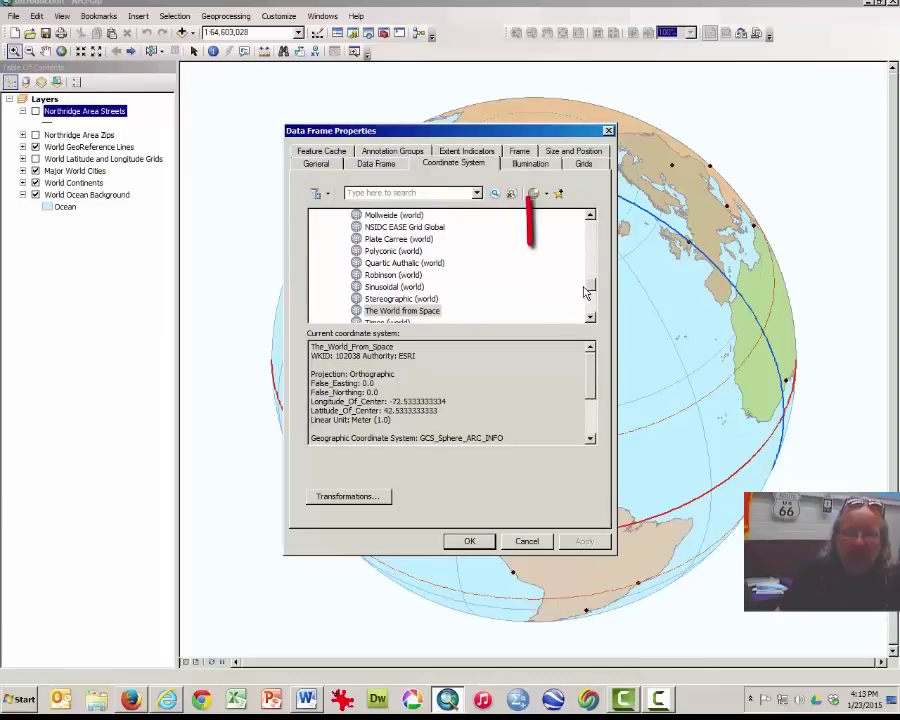
pyautogui.scroll(2, 589, 286)
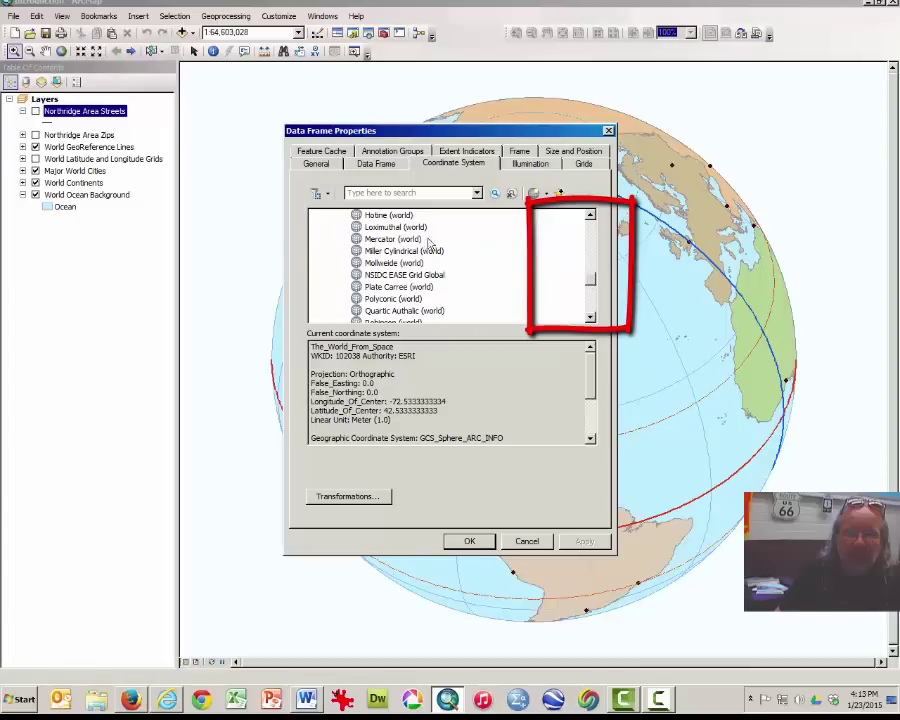
pyautogui.click(394, 241)
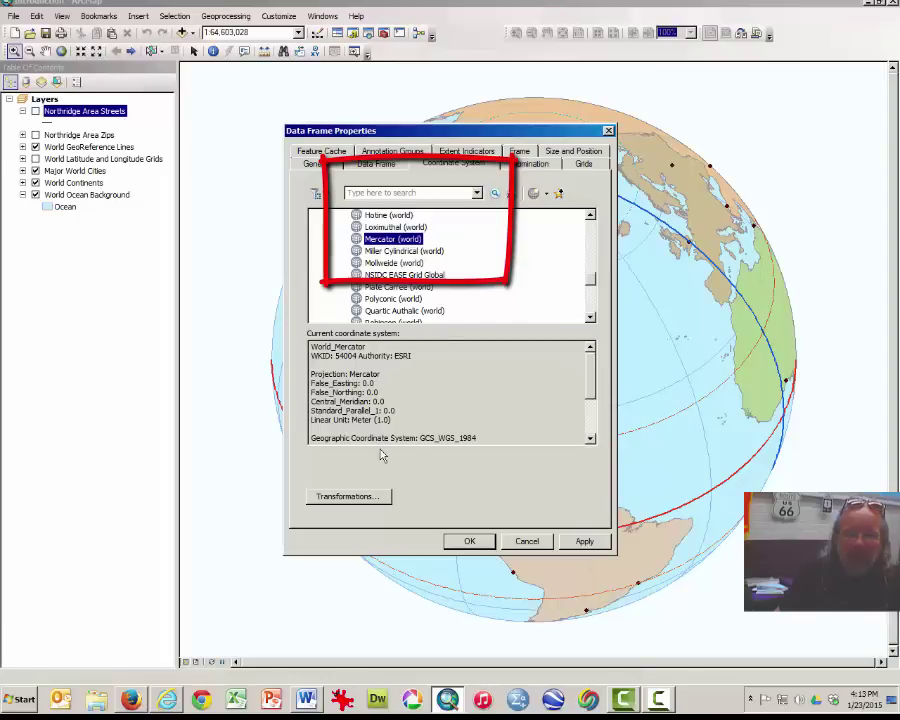
pyautogui.click(471, 542)
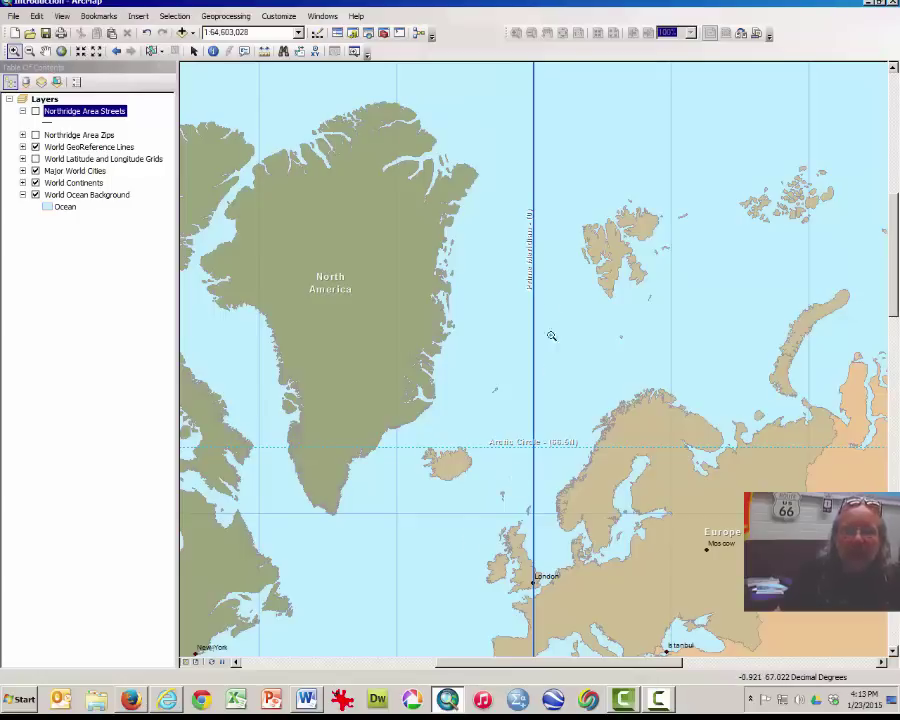
# Show the map at full extent, then zoom in on the continents north of Antarctica and check the map scale.
pyautogui.click(270, 32)
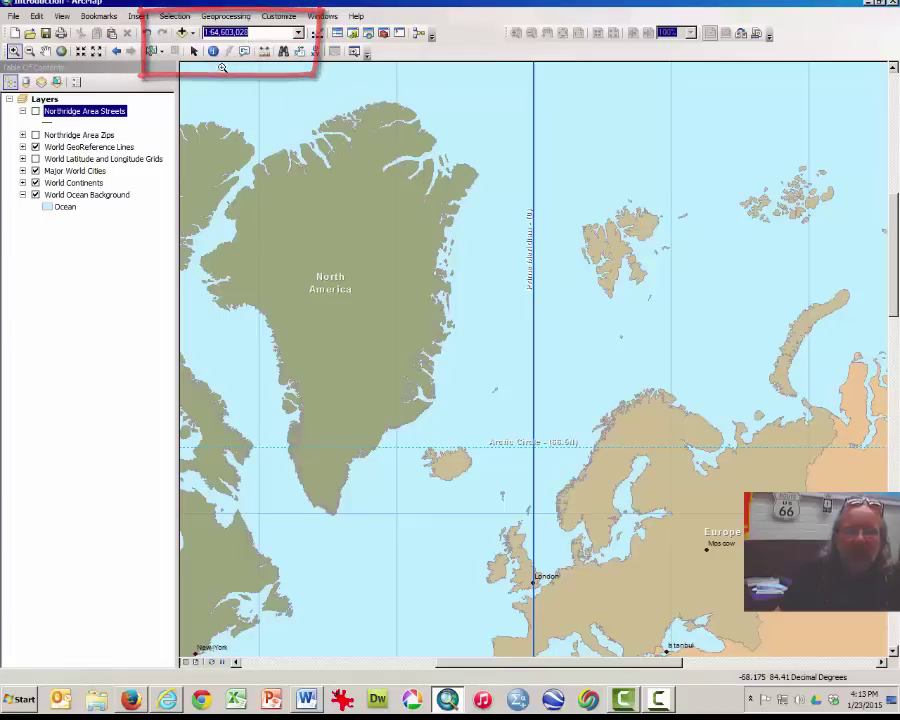
pyautogui.click(62, 52)
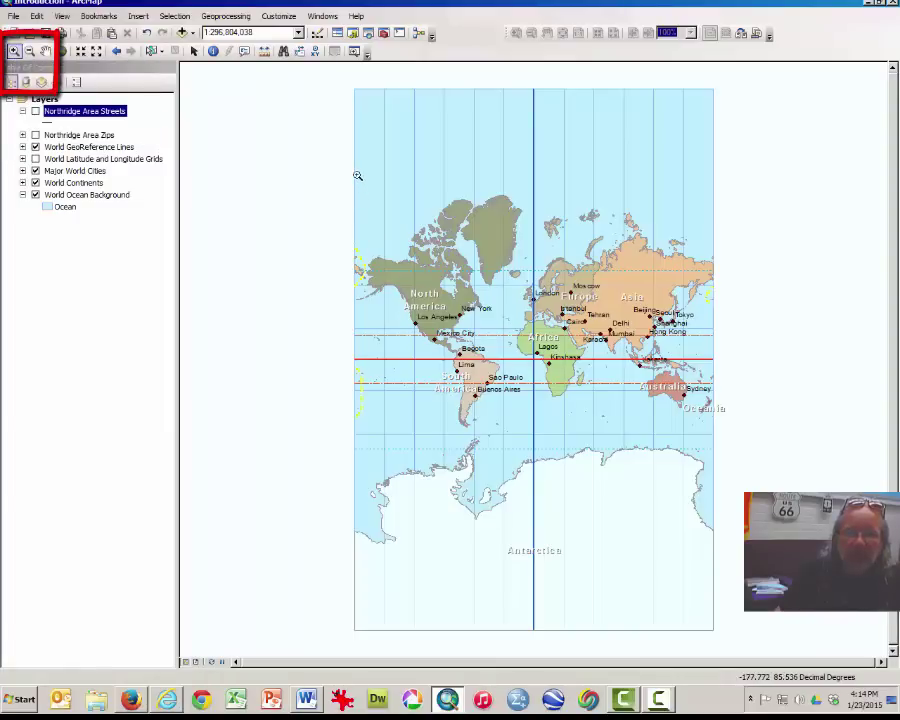
pyautogui.moveTo(357, 175)
pyautogui.mouseDown()
pyautogui.moveTo(612, 362)
pyautogui.moveTo(665, 415)
pyautogui.moveTo(715, 441)
pyautogui.mouseUp()
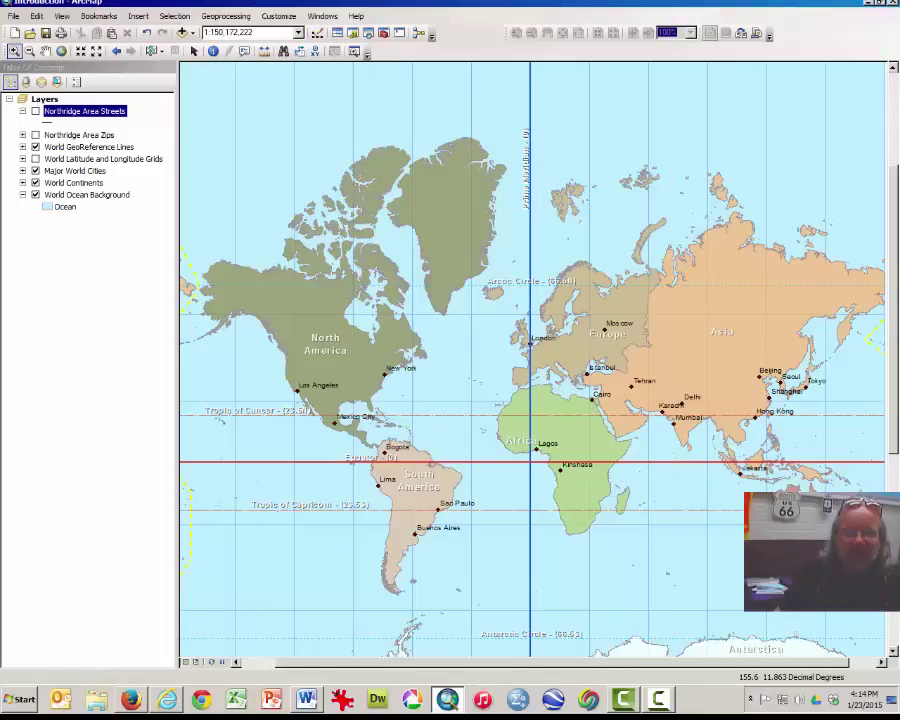
pyautogui.click(287, 33)
pyautogui.moveTo(185, 16)
pyautogui.mouseDown()
pyautogui.moveTo(300, 74)
pyautogui.moveTo(185, 15)
pyautogui.mouseUp()
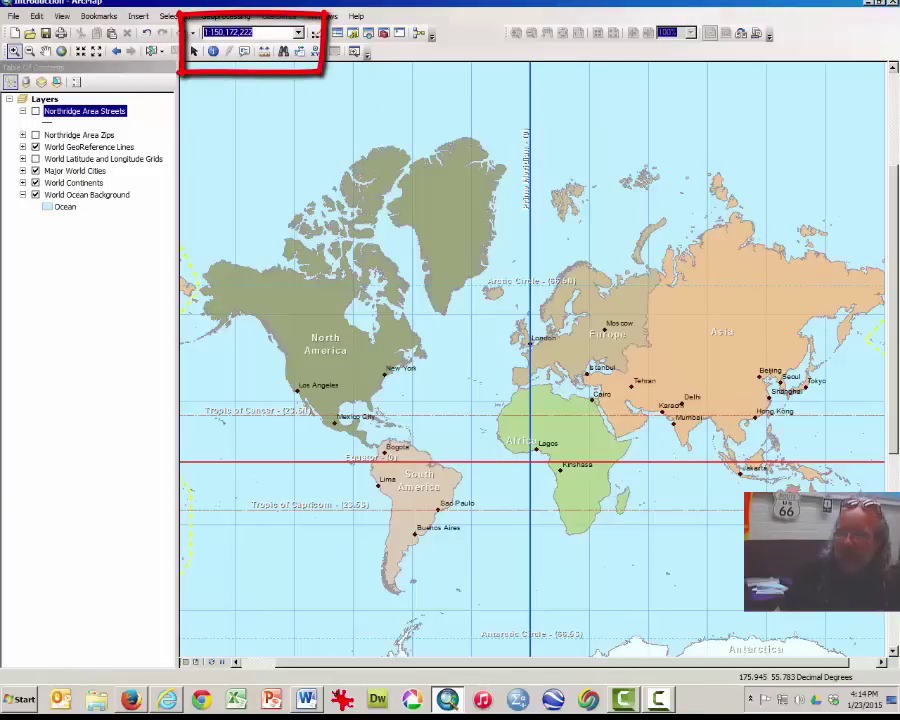